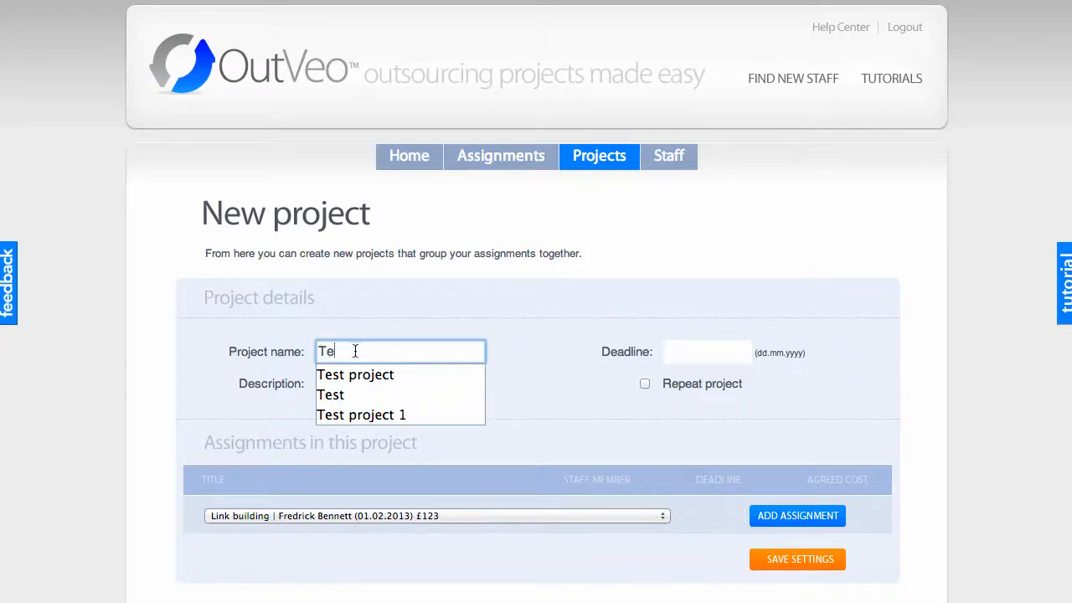
# Name the new project "Test project 4" and describe it as "This is an ongoing project incorporating simple tactics"
pyautogui.click(371, 419)
pyautogui.click(394, 353)
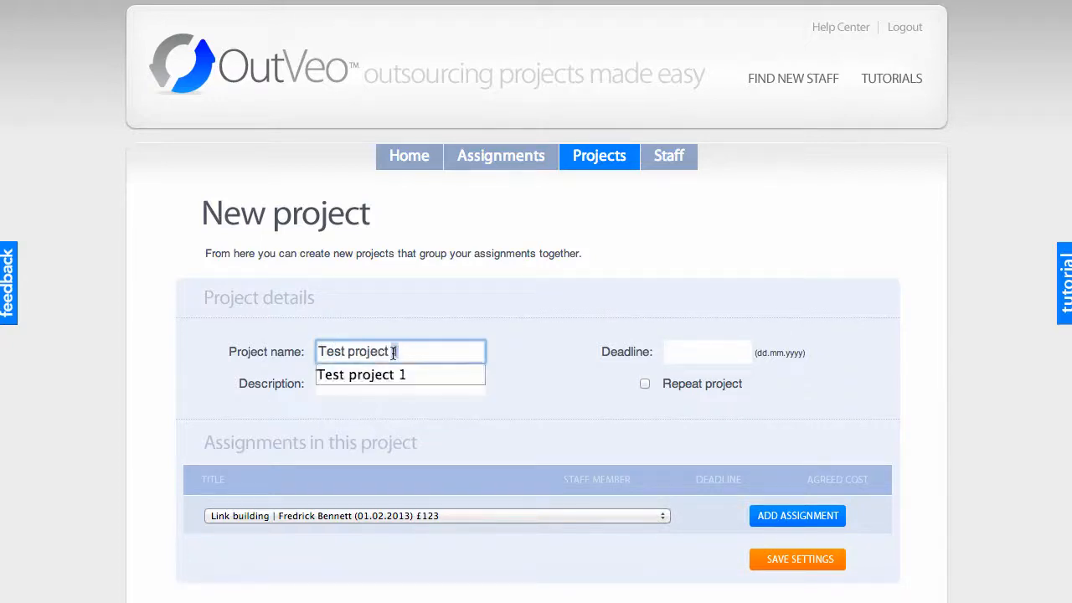
pyautogui.press('BackSpace')
pyautogui.write('4')
pyautogui.click(392, 384)
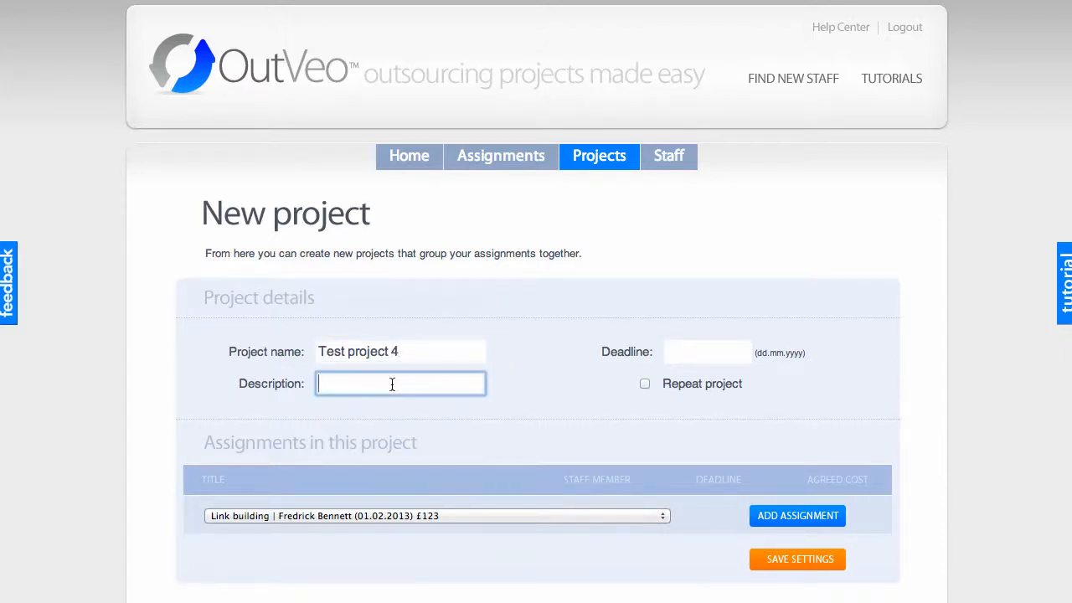
pyautogui.write('T')
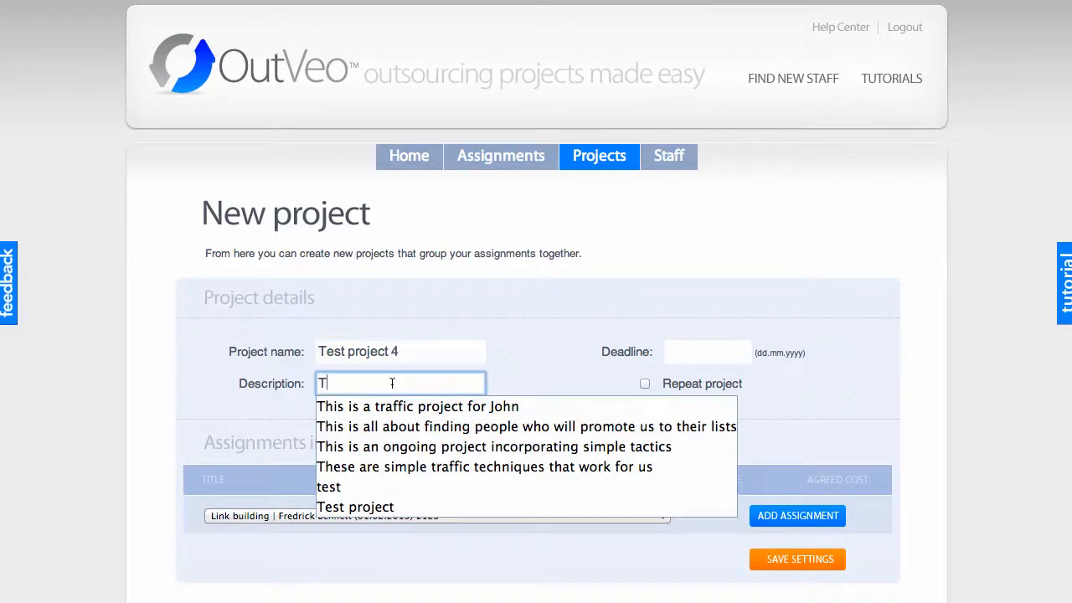
pyautogui.click(480, 450)
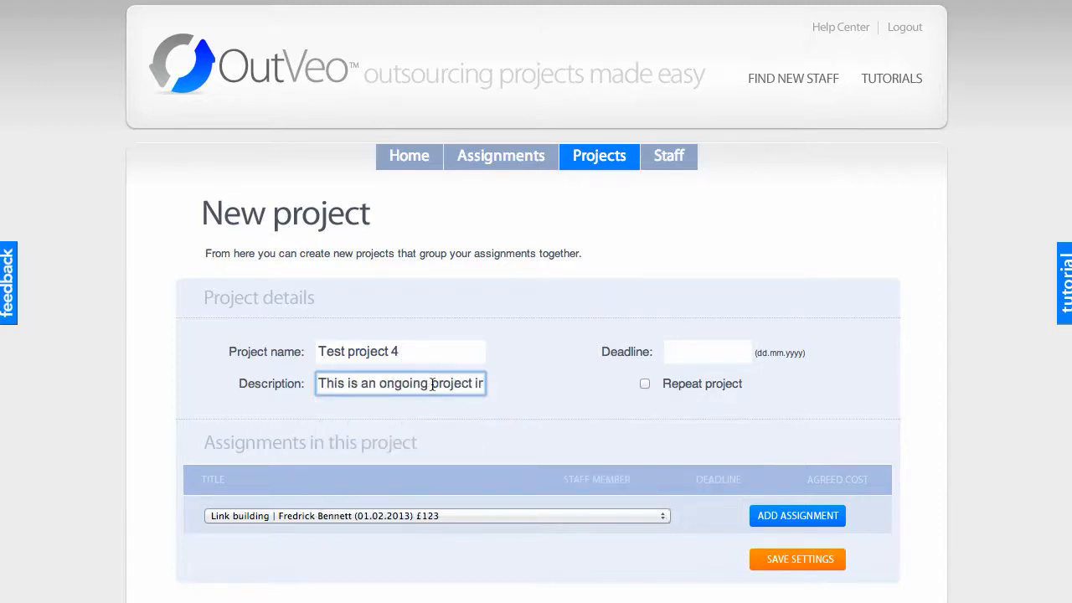
pyautogui.click(604, 284)
# Set the new project's deadline to 28.02.2013
pyautogui.click(697, 350)
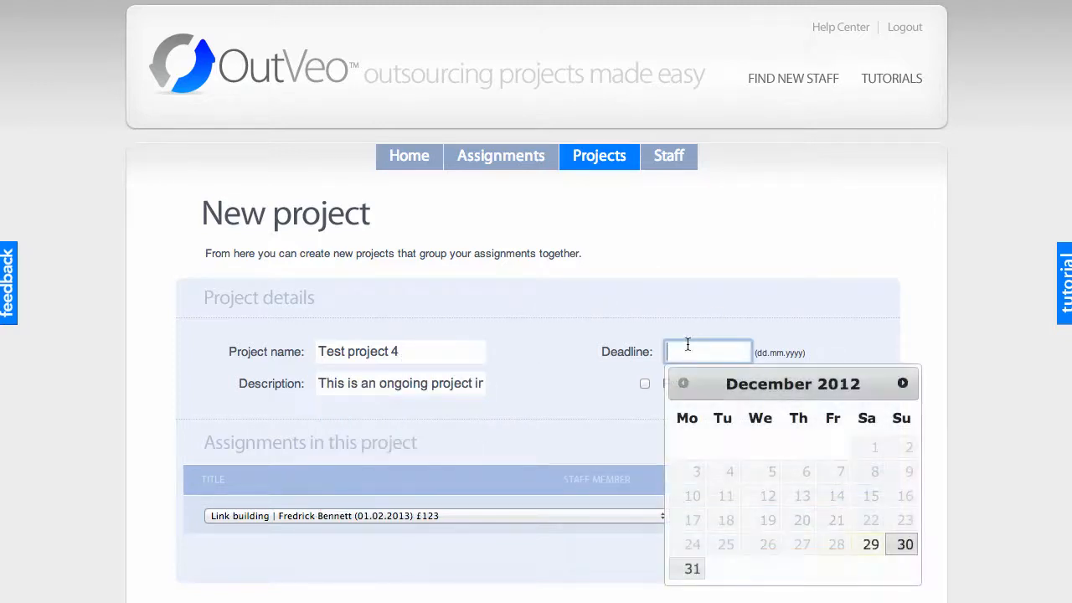
pyautogui.click(903, 383)
pyautogui.click(903, 384)
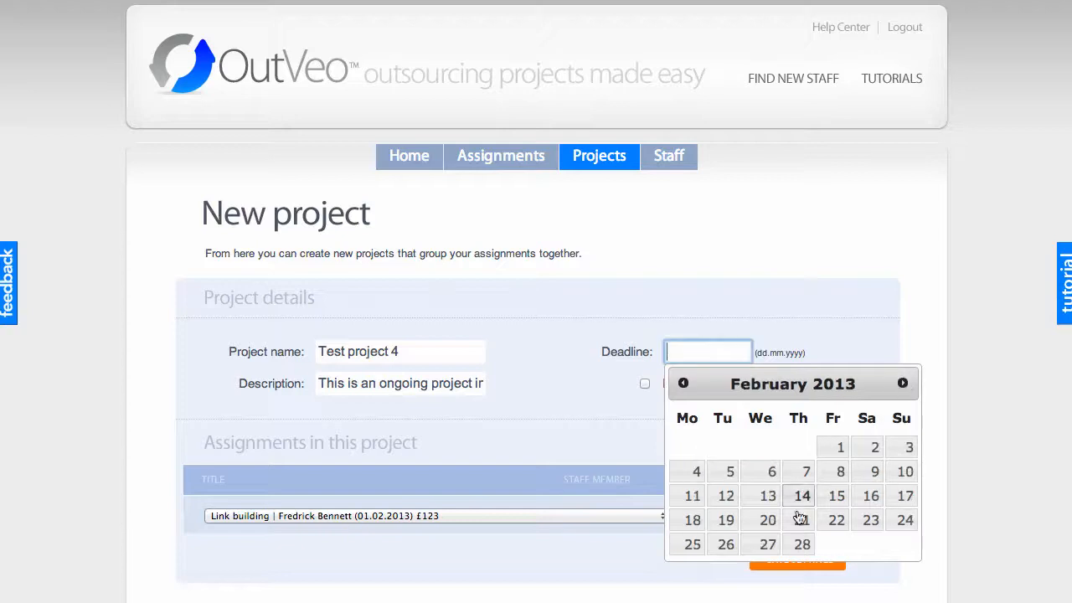
pyautogui.click(802, 545)
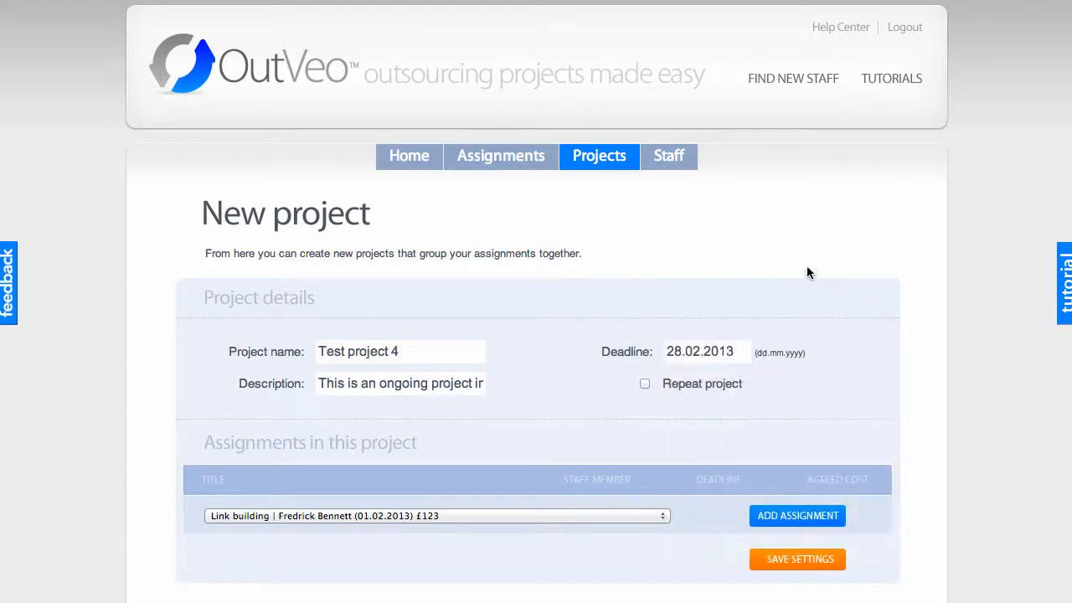
# Enable Repeat project to examine its weekly and monthly scheduling options, and disable it again
pyautogui.click(645, 385)
pyautogui.scroll(-1, 871, 368)
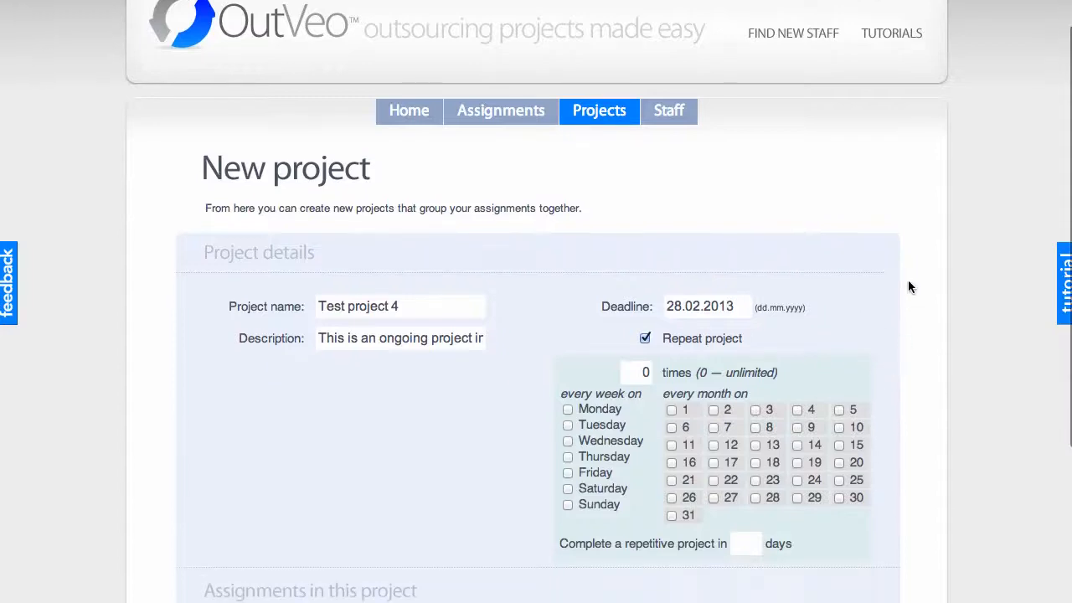
pyautogui.scroll(-2, 909, 287)
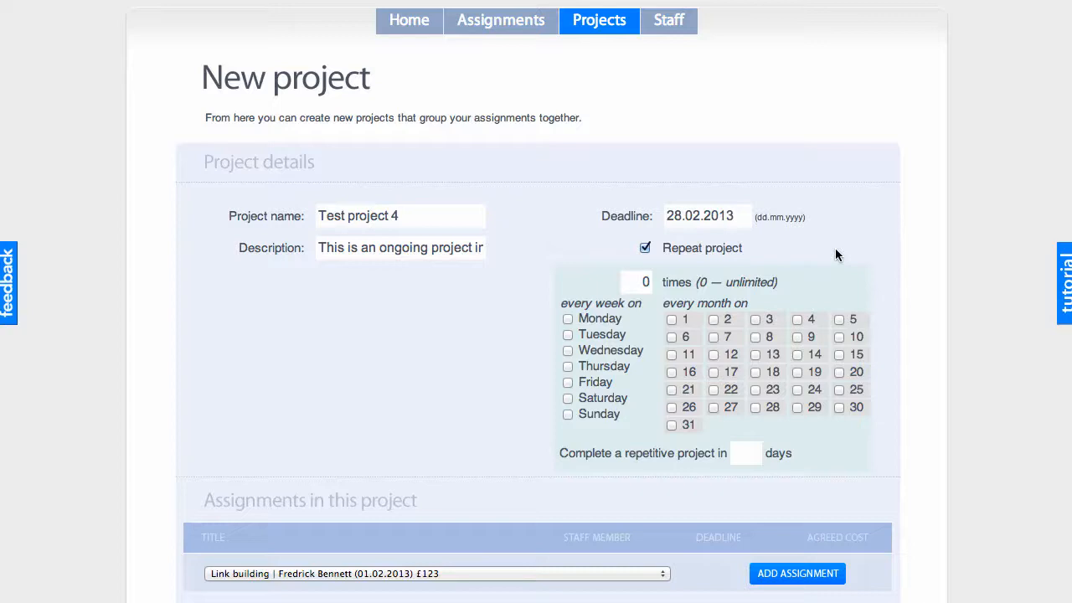
pyautogui.click(645, 249)
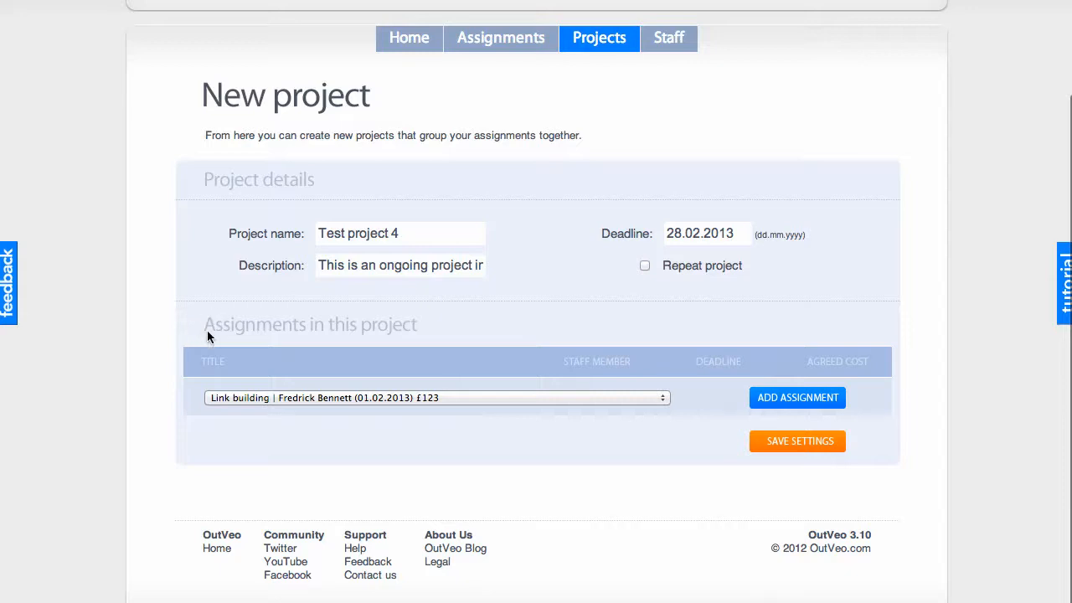
# Add the Link building and WordPress SEO Maximizer assignments to the project
pyautogui.click(304, 397)
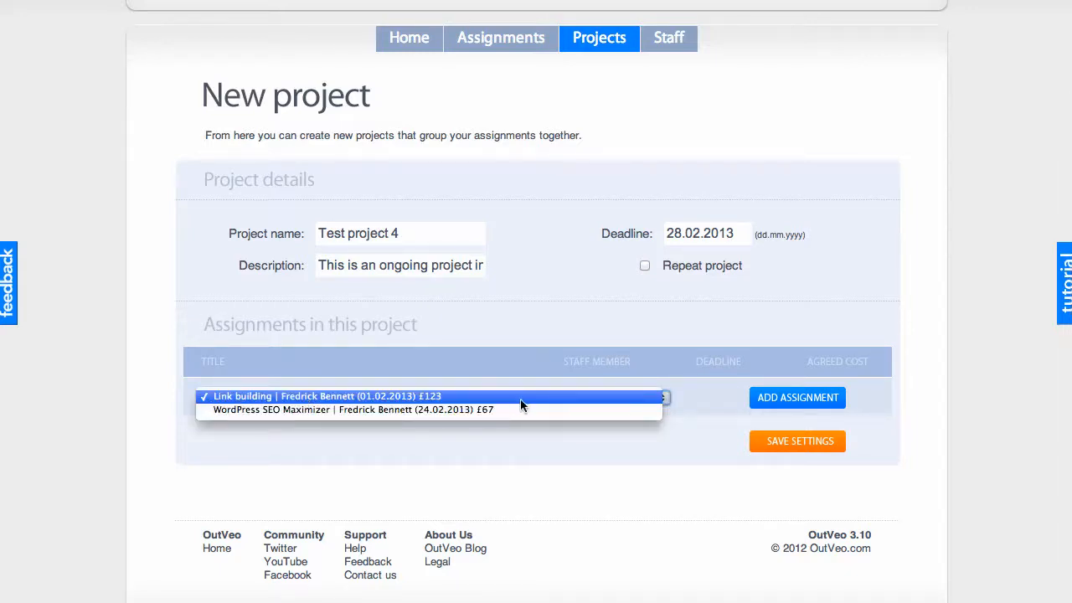
pyautogui.click(362, 400)
pyautogui.click(283, 400)
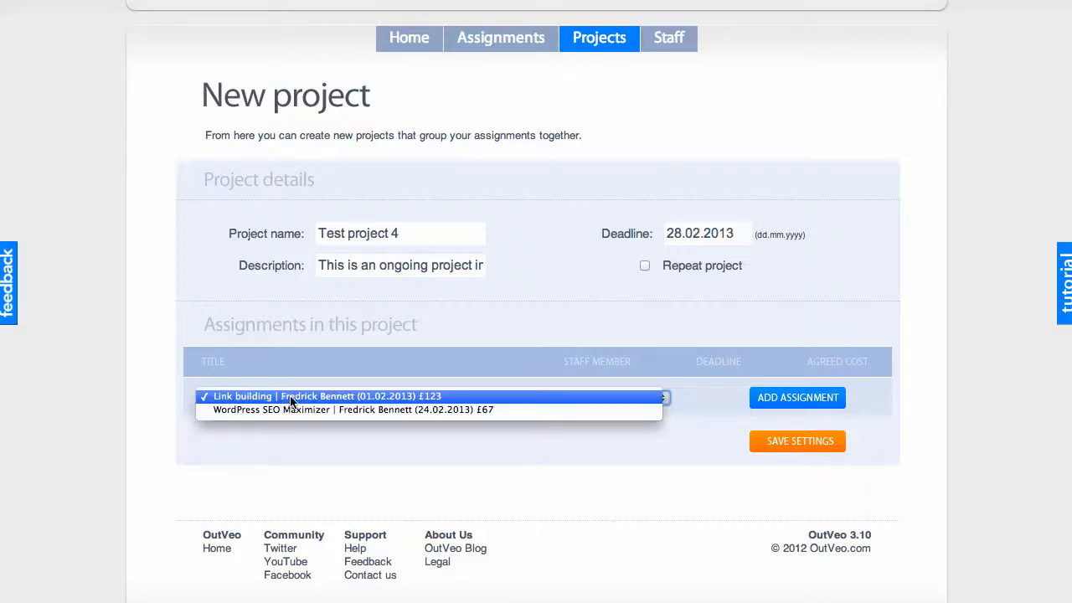
pyautogui.click(620, 400)
pyautogui.click(796, 399)
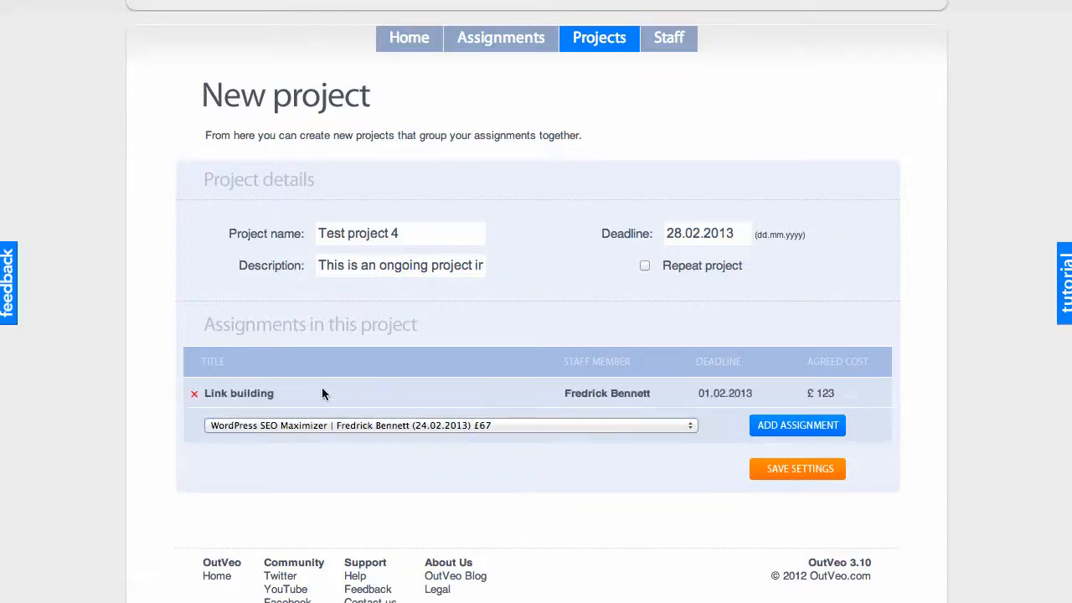
pyautogui.click(249, 424)
pyautogui.click(503, 424)
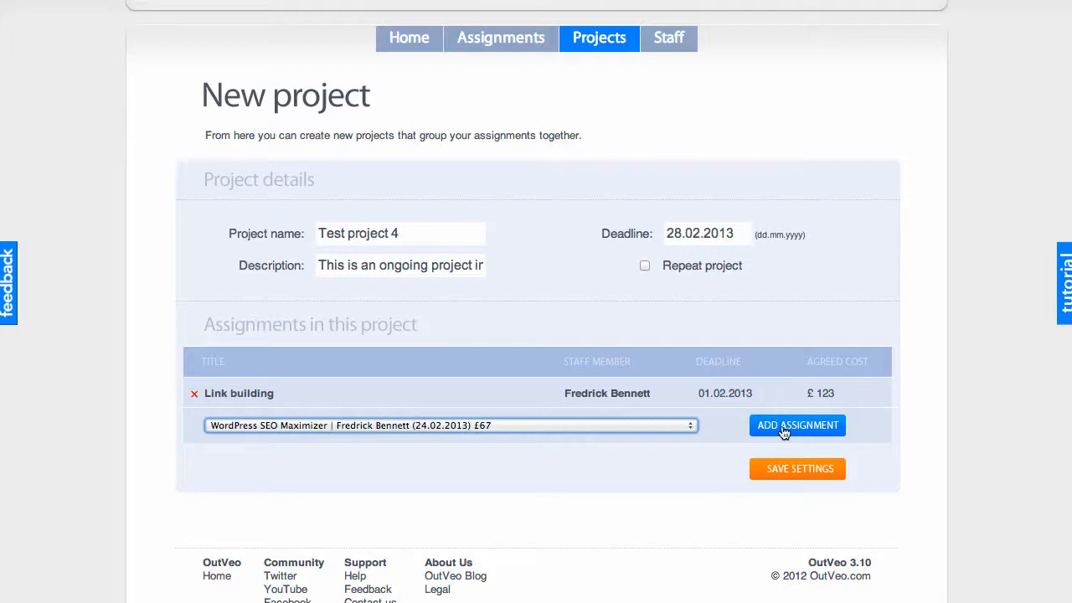
pyautogui.click(787, 426)
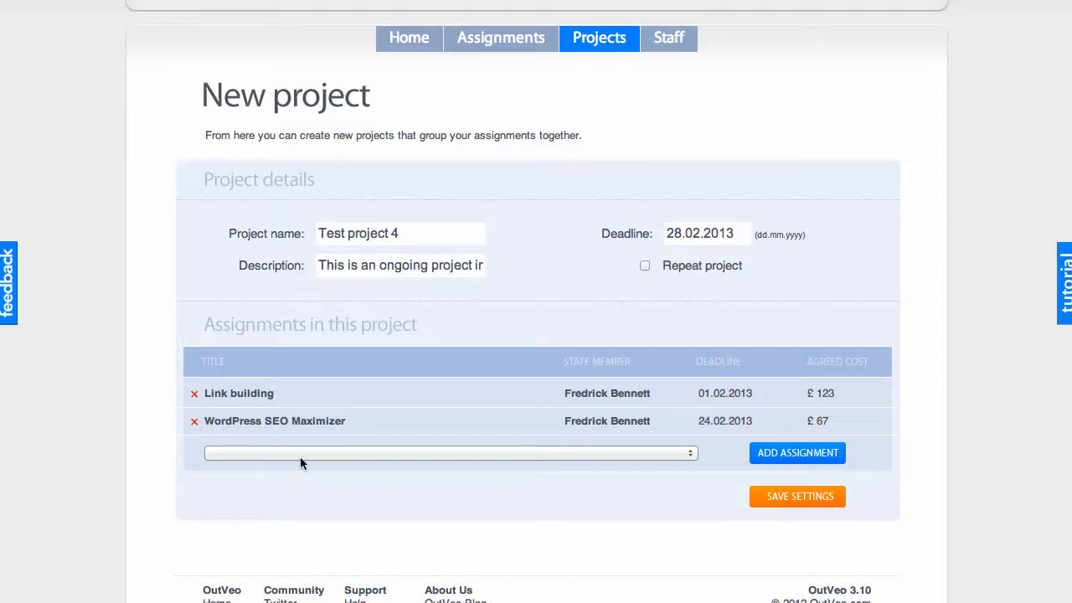
# Remove the WordPress SEO Maximizer and Link building assignments from the project
pyautogui.click(194, 421)
pyautogui.click(194, 393)
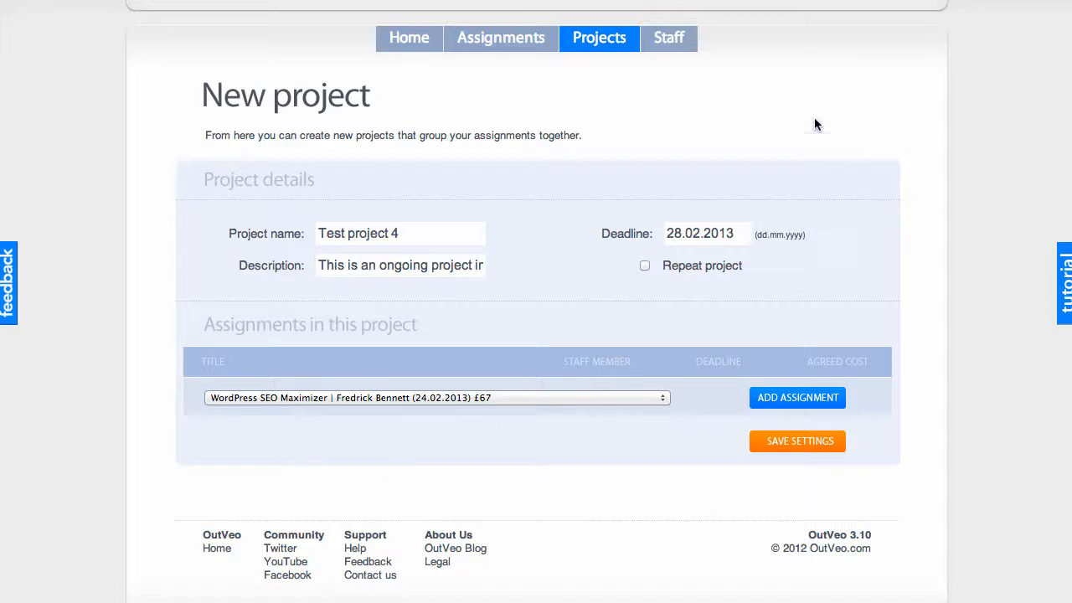
# Open the profile of the first member in the outsourced staff list
pyautogui.moveTo(675, 44)
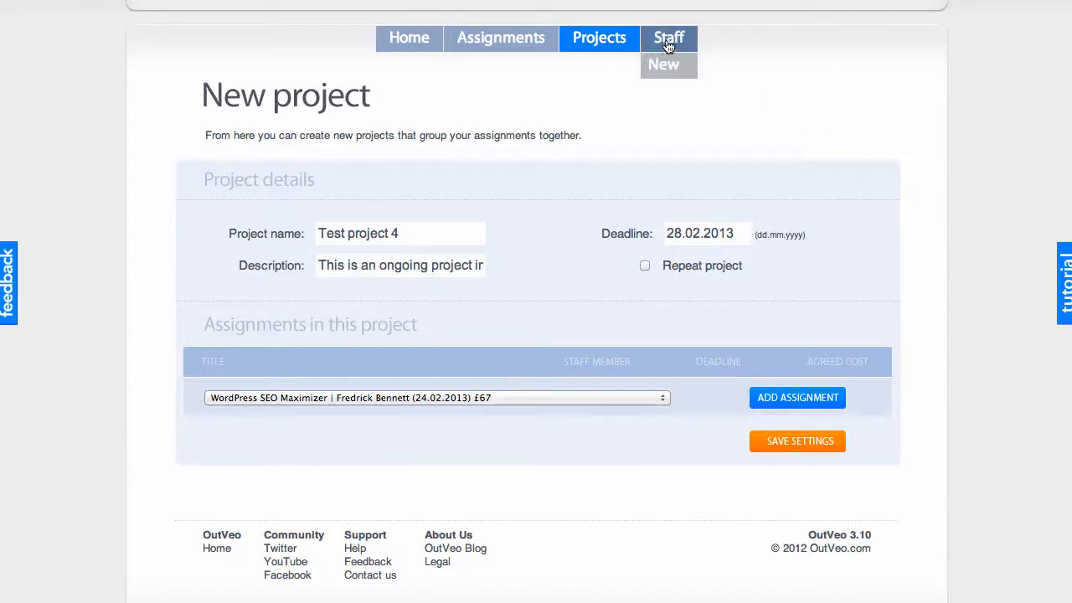
pyautogui.click(666, 41)
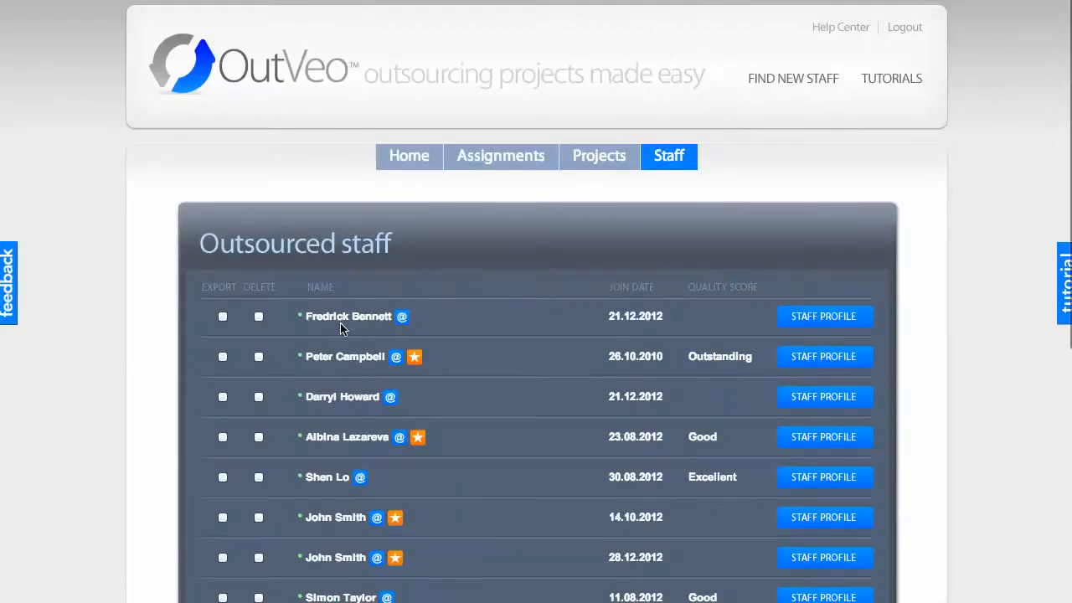
pyautogui.click(825, 317)
# Fill in a new Blog Commenting assignment with an agreed cost of £123, deadline 30.01.2013 and normal priority, without a project
pyautogui.scroll(-5, 898, 288)
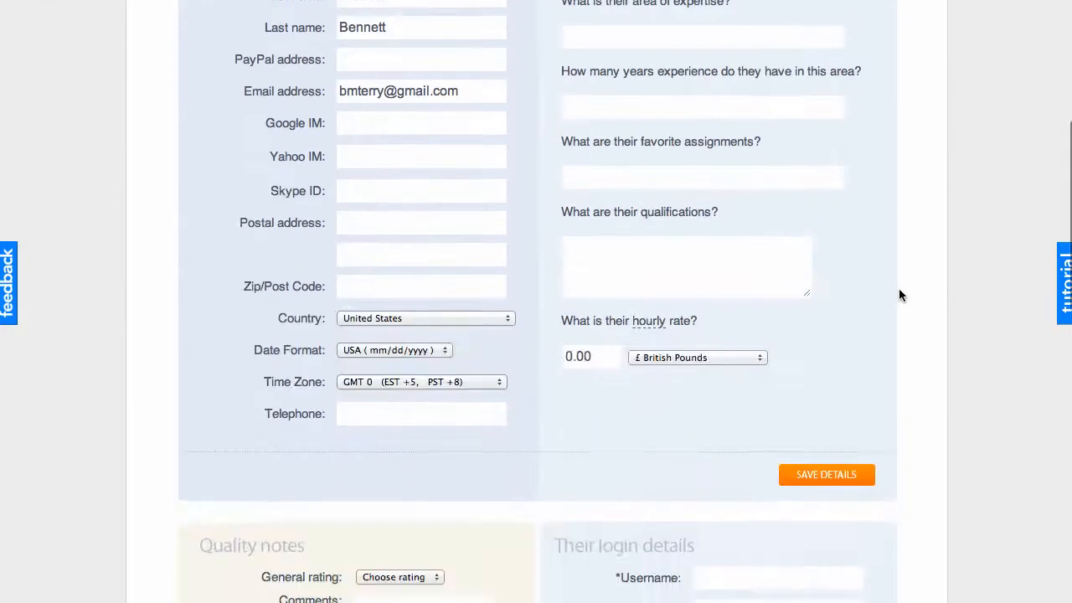
pyautogui.scroll(-6, 899, 290)
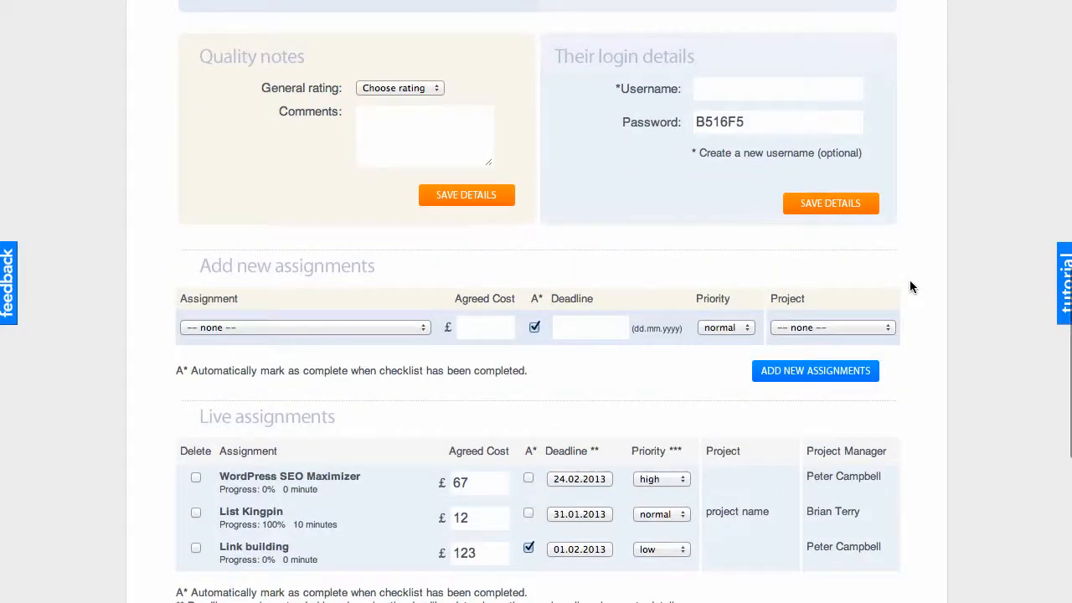
pyautogui.click(250, 328)
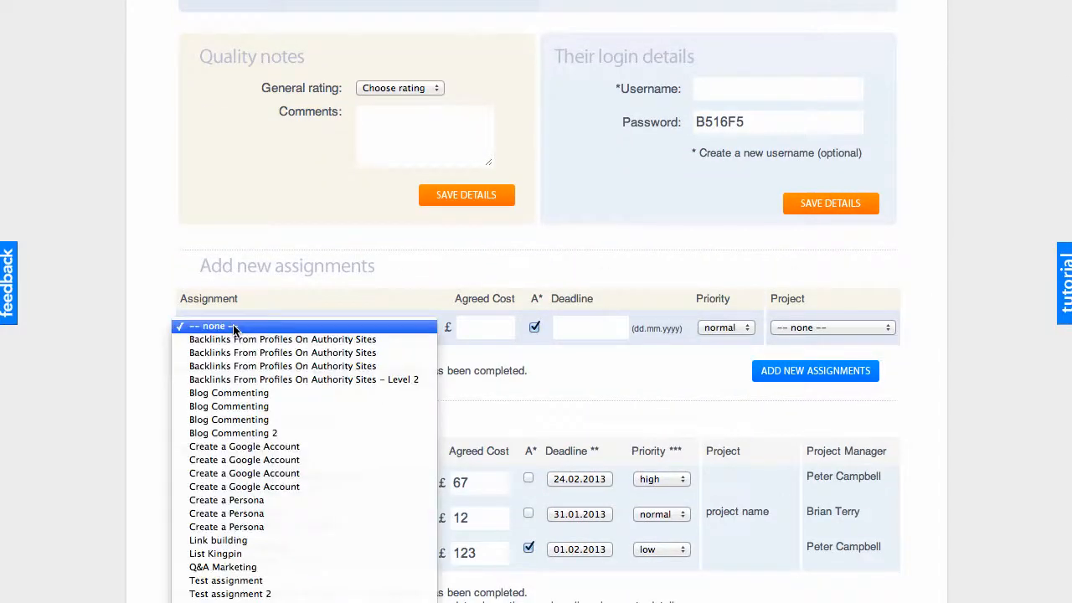
pyautogui.click(229, 393)
pyautogui.click(465, 327)
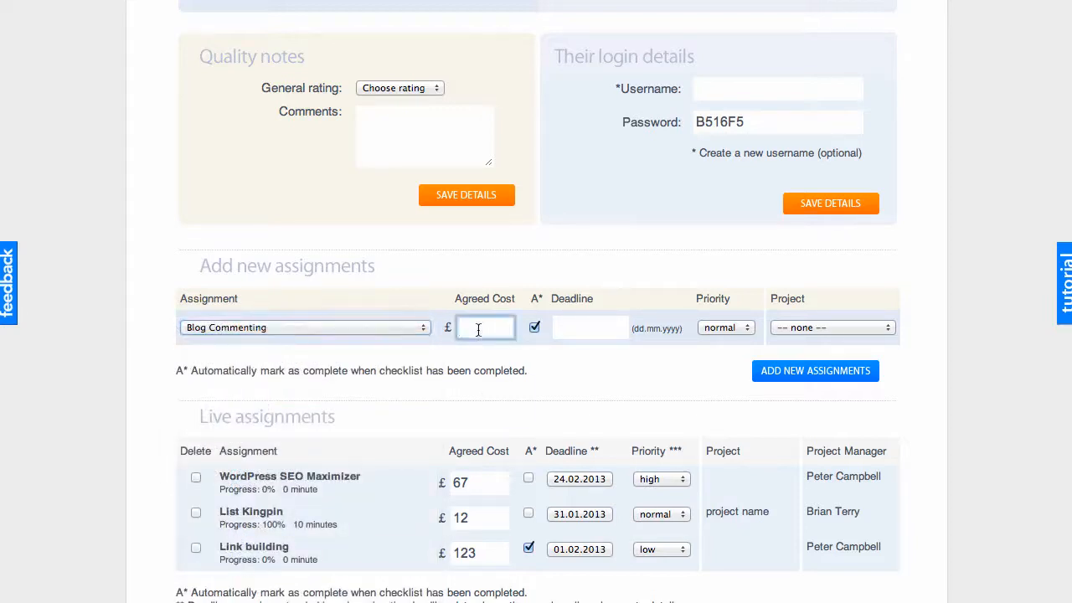
pyautogui.write('123')
pyautogui.click(586, 327)
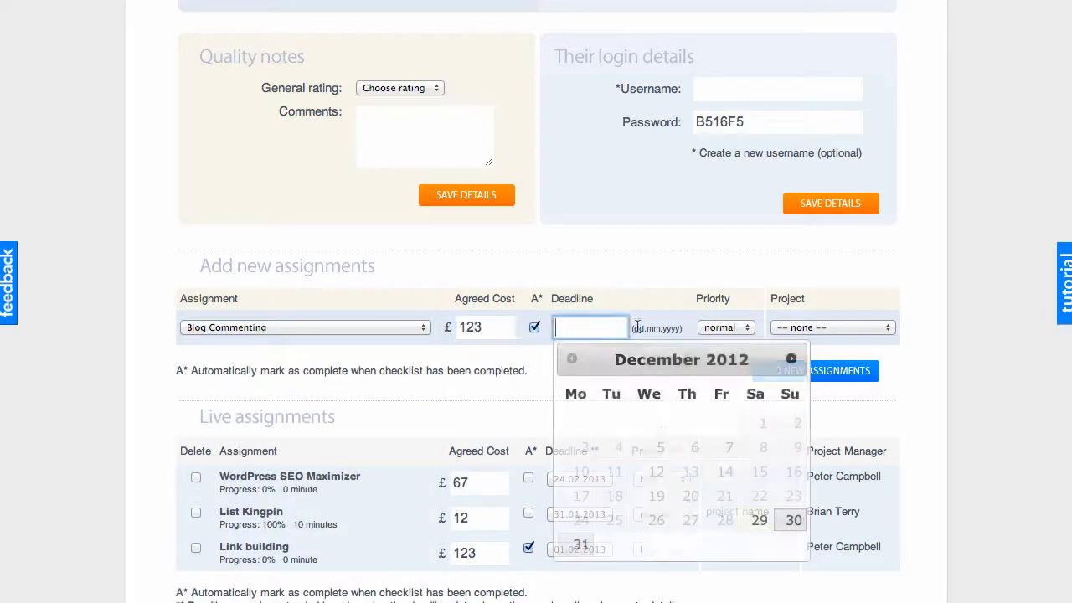
pyautogui.click(791, 359)
pyautogui.click(657, 520)
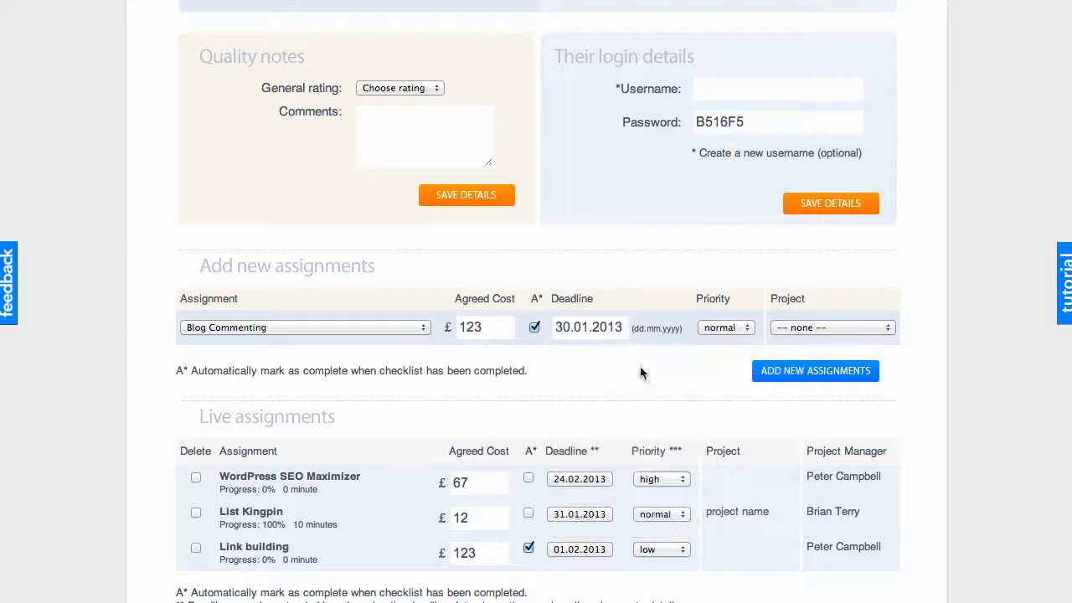
pyautogui.click(715, 327)
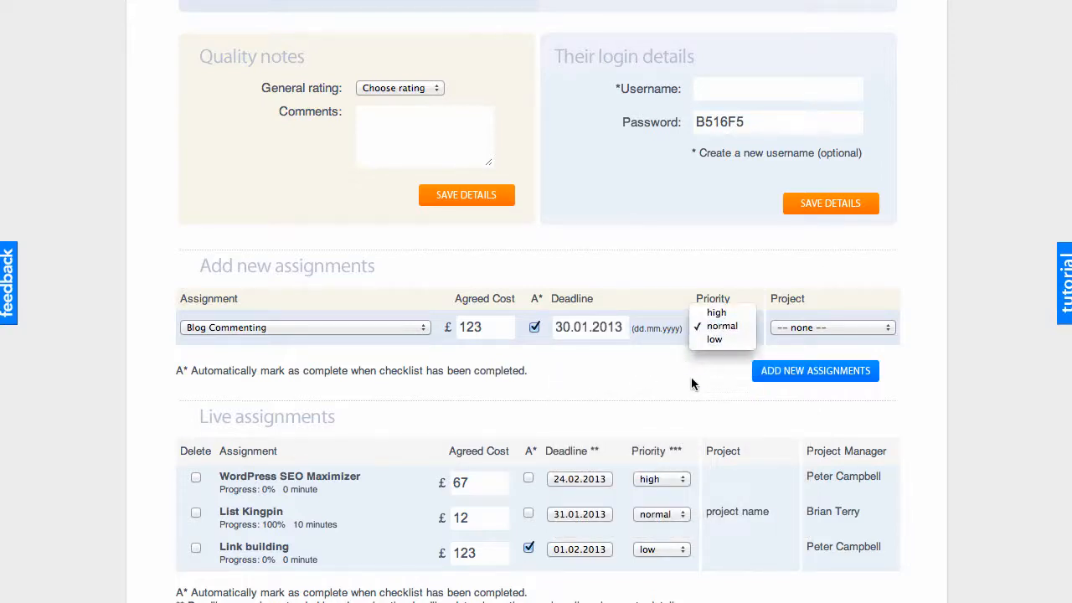
pyautogui.click(692, 383)
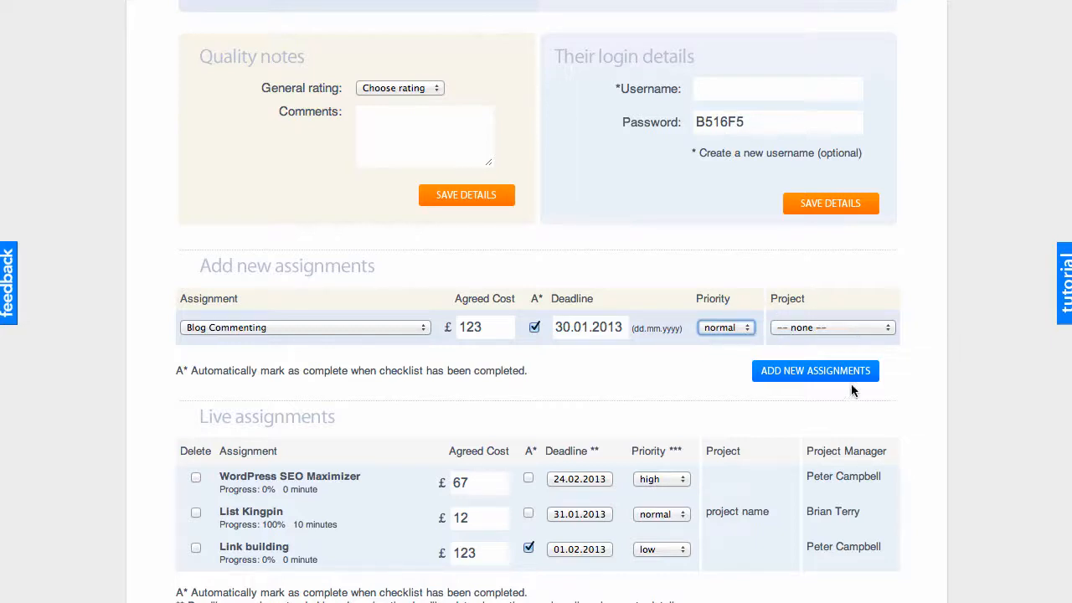
# Review the staff member's live and completed assignments and save the new Blog Commenting assignment
pyautogui.scroll(-3, 932, 387)
pyautogui.scroll(-10, 932, 385)
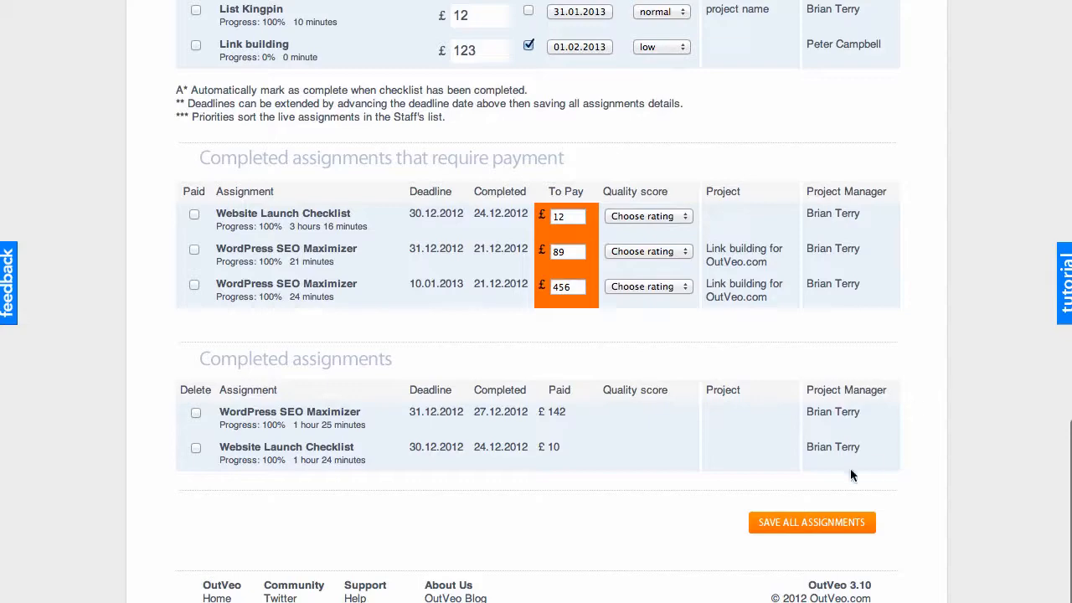
pyautogui.scroll(11, 922, 434)
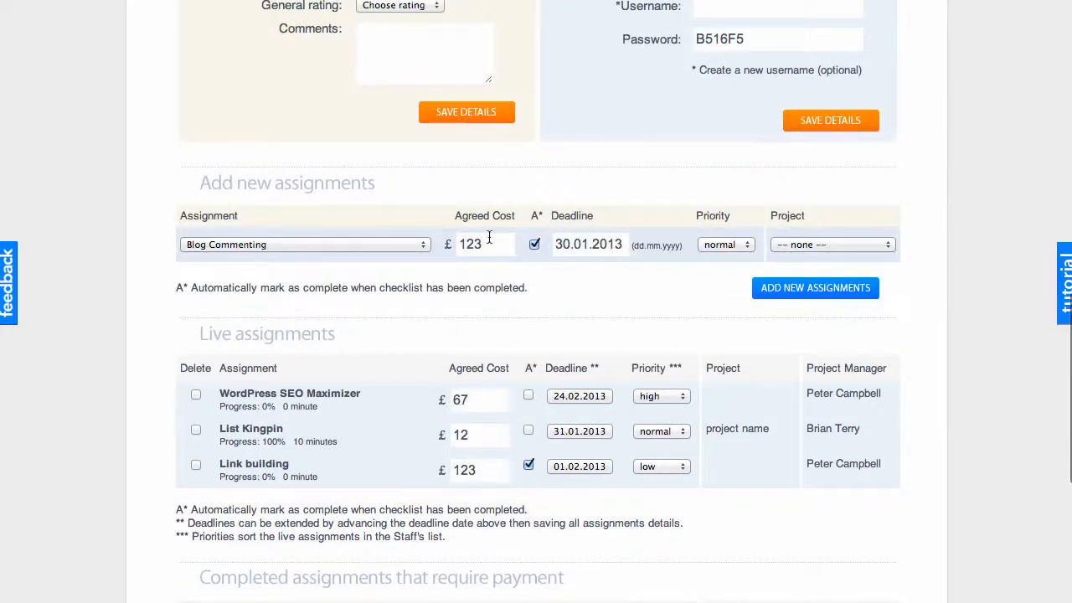
pyautogui.scroll(-7, 958, 365)
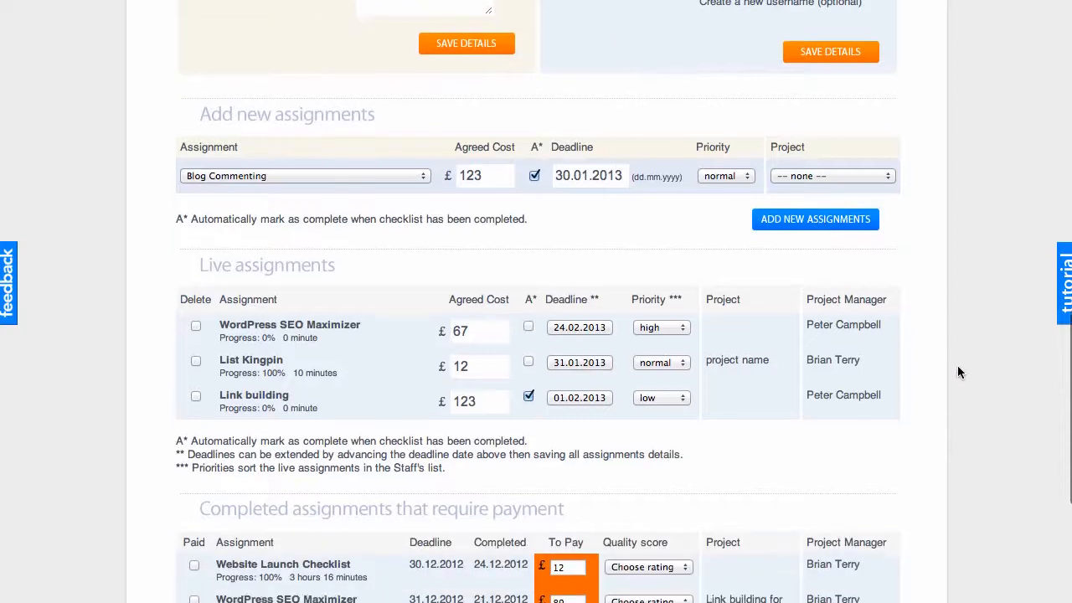
pyautogui.scroll(-3, 959, 373)
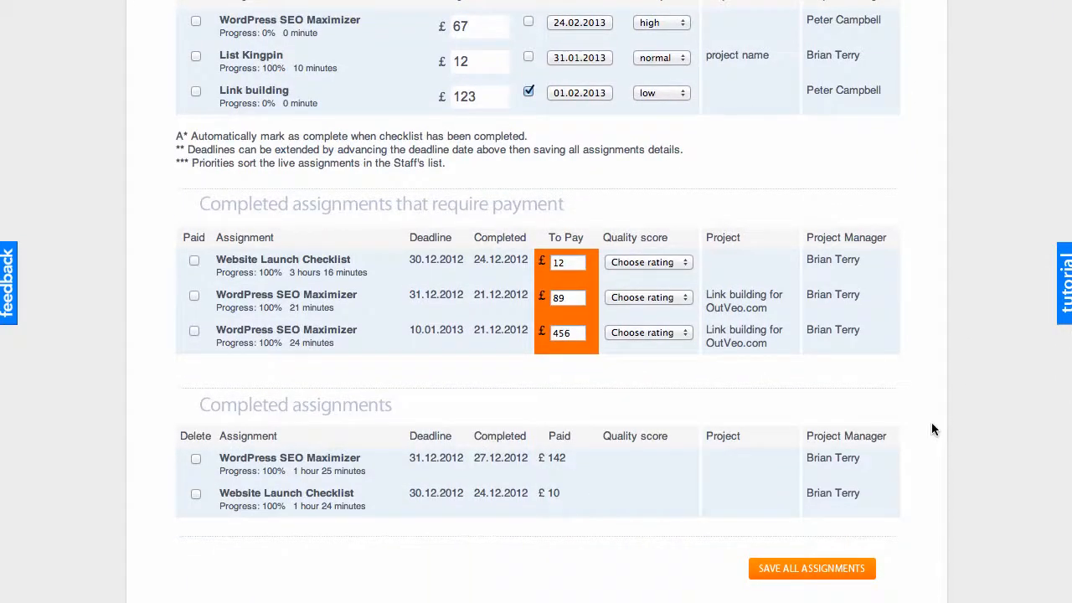
pyautogui.scroll(15, 941, 402)
pyautogui.scroll(7, 943, 378)
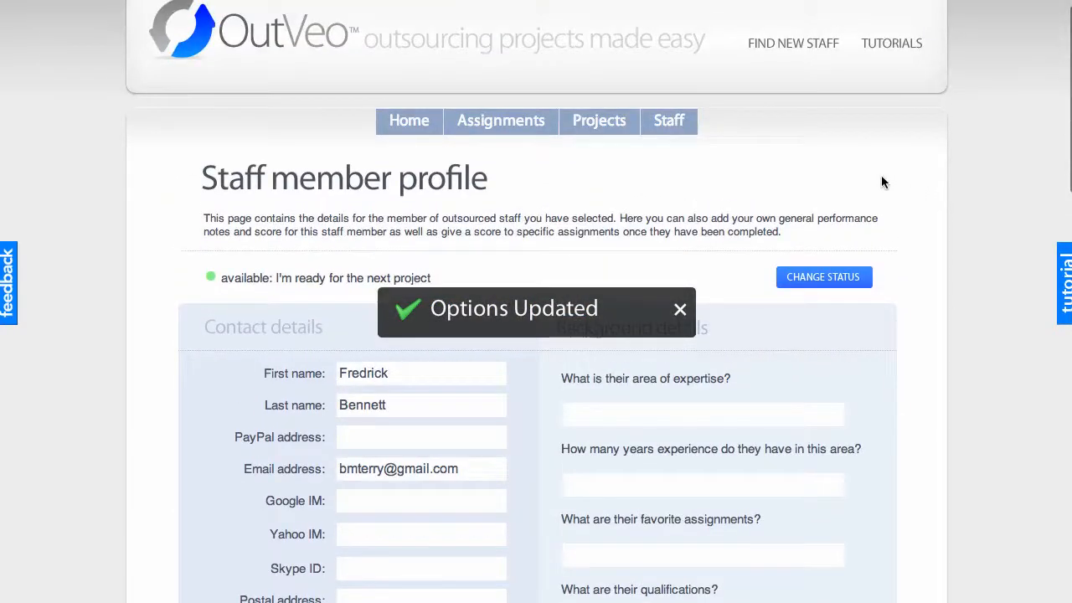
# Start another new project and check its list of available assignments, keeping Blog Commenting selected
pyautogui.moveTo(589, 129)
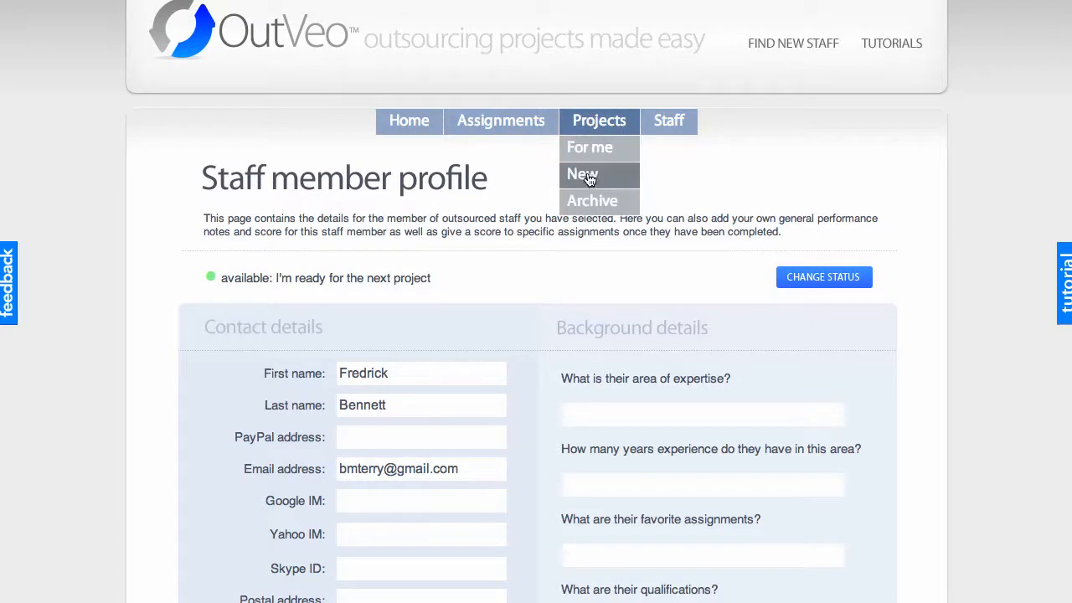
pyautogui.click(587, 175)
pyautogui.scroll(-1, 924, 355)
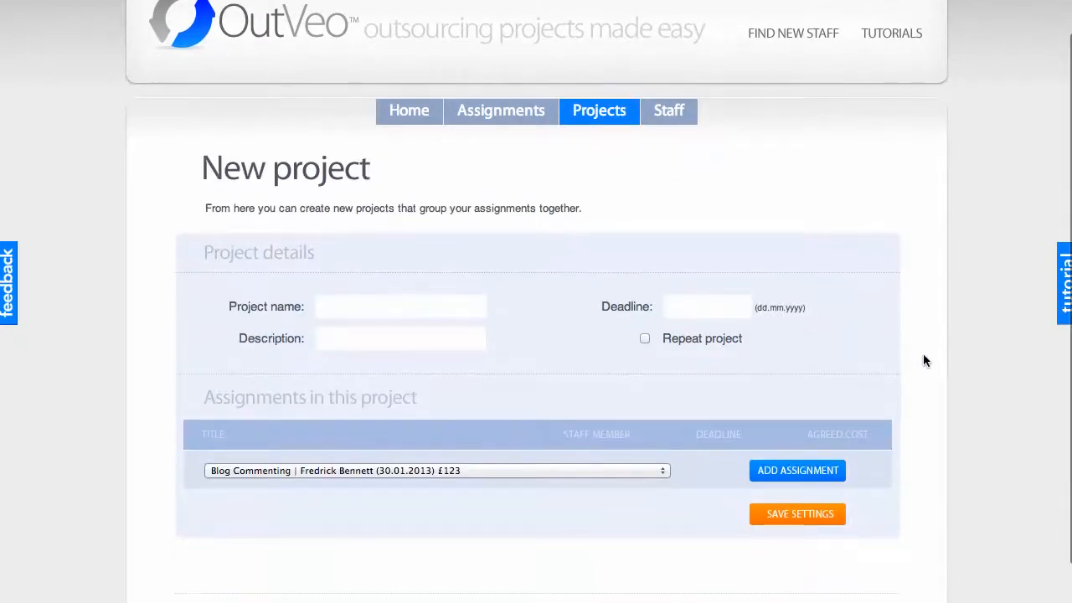
pyautogui.click(384, 471)
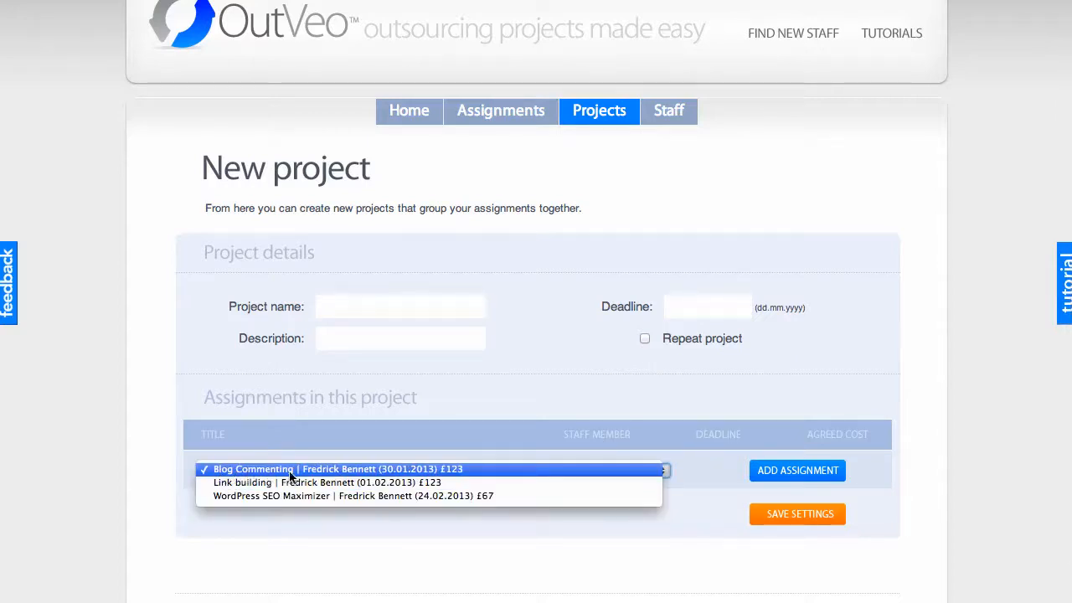
pyautogui.click(575, 553)
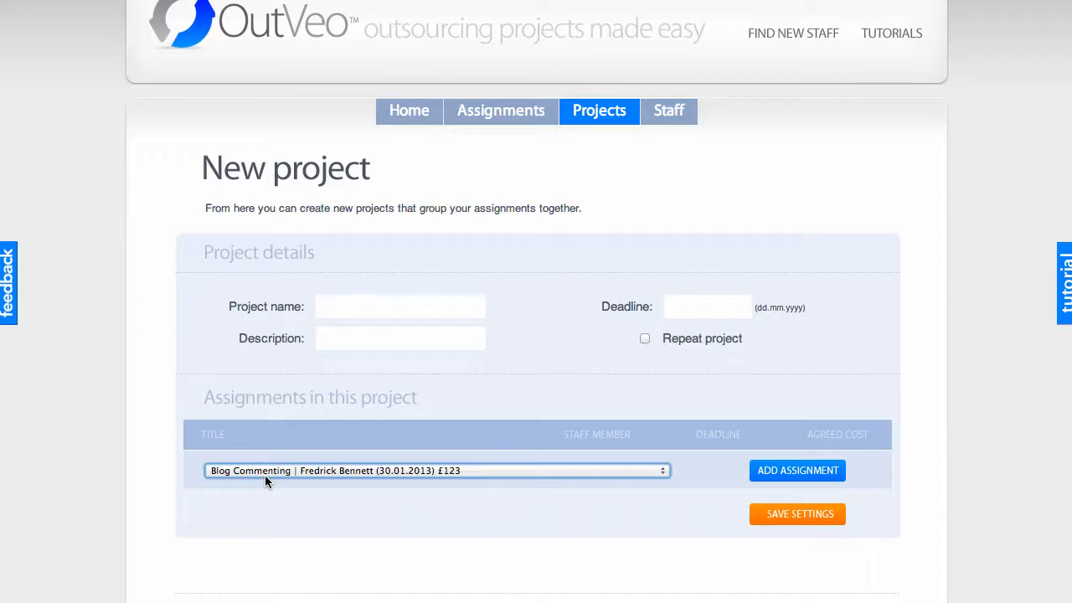
# Name the new project Test project 4
pyautogui.click(347, 311)
pyautogui.scroll(1, 347, 312)
pyautogui.write('test')
pyautogui.press('Down')
pyautogui.press('Down')
pyautogui.press('Down')
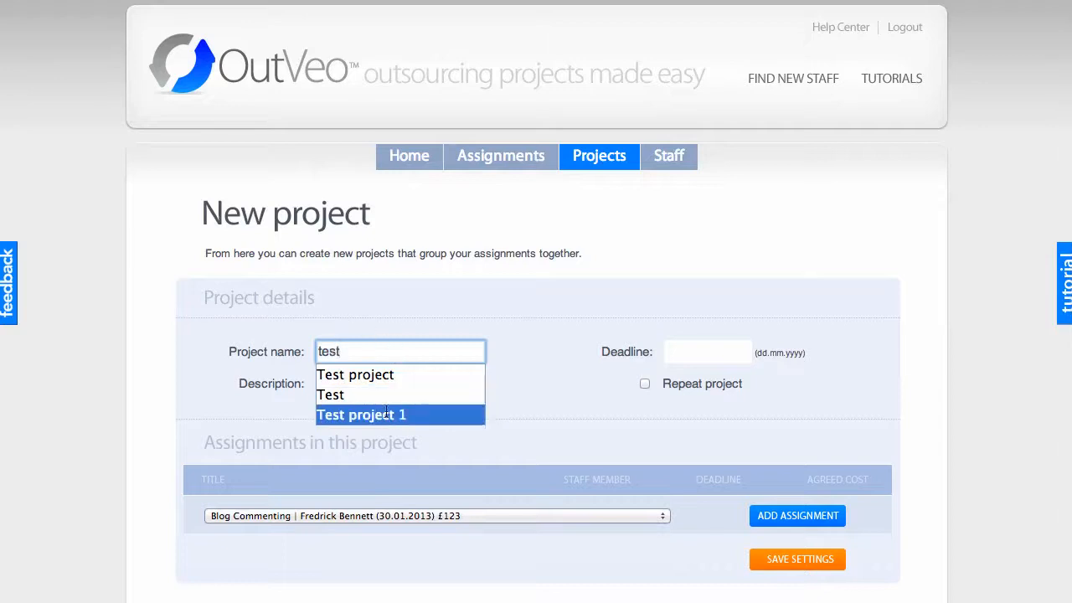
pyautogui.press('Return')
pyautogui.click(393, 352)
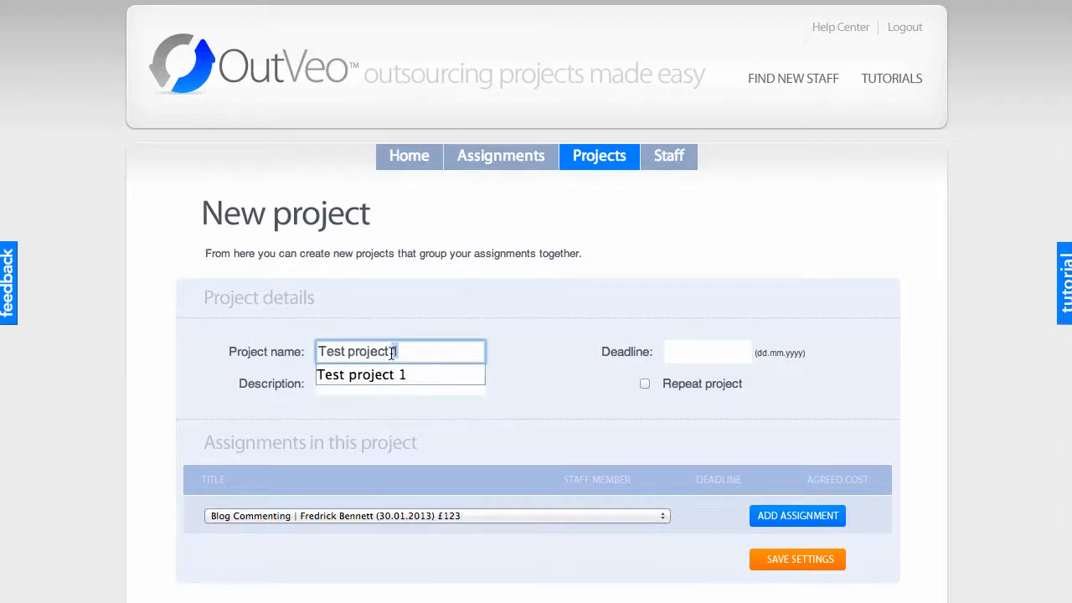
pyautogui.press('BackSpace')
pyautogui.write('4')
# Enter the project description "This is an ongoing project incorporating simple tactics"
pyautogui.click(402, 377)
pyautogui.write('t')
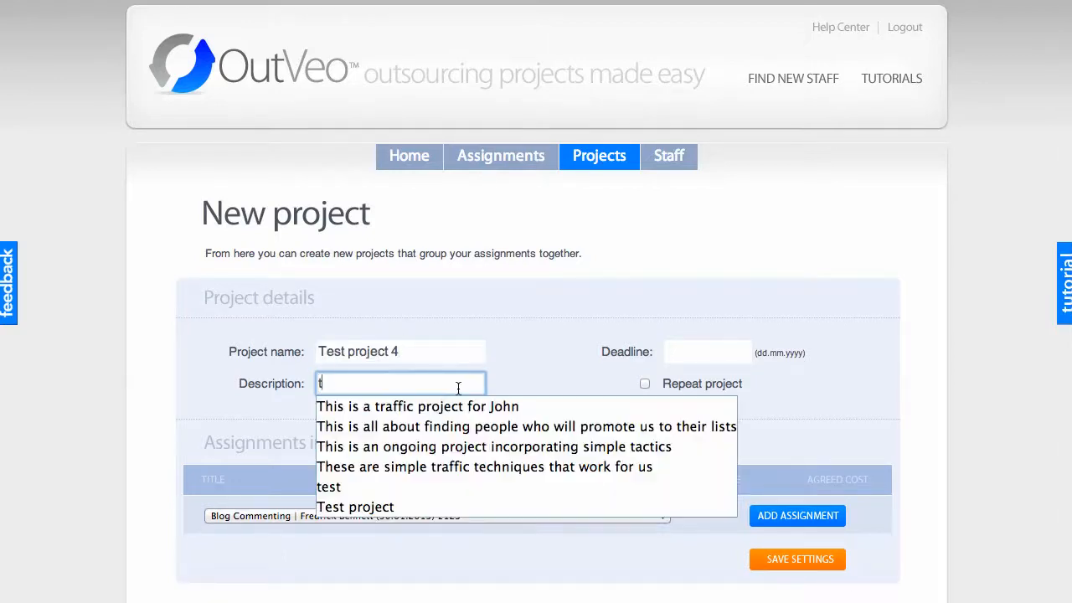
pyautogui.click(453, 448)
pyautogui.click(526, 395)
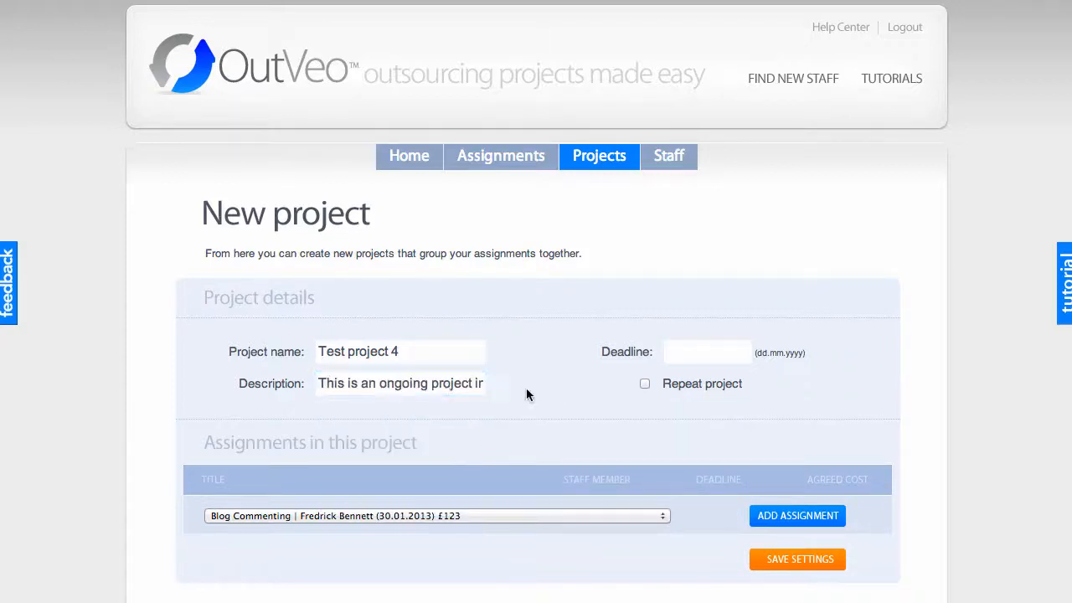
# Set the project's deadline to 28.02.2013
pyautogui.click(678, 352)
pyautogui.click(902, 383)
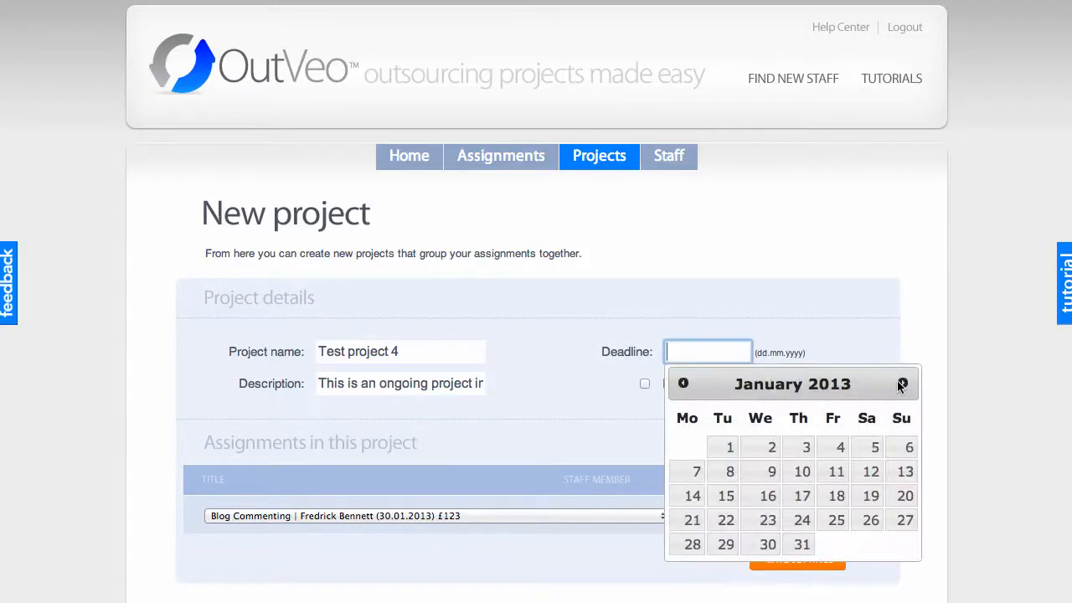
pyautogui.click(902, 383)
pyautogui.click(803, 545)
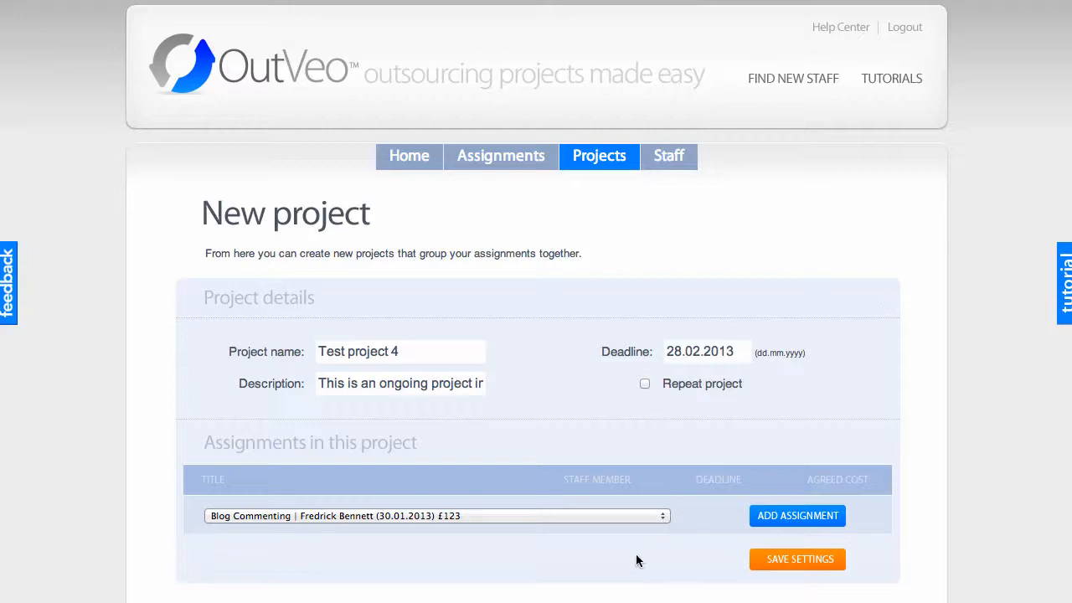
# Add the Blog Commenting and Link building assignments to the project and save it
pyautogui.click(792, 520)
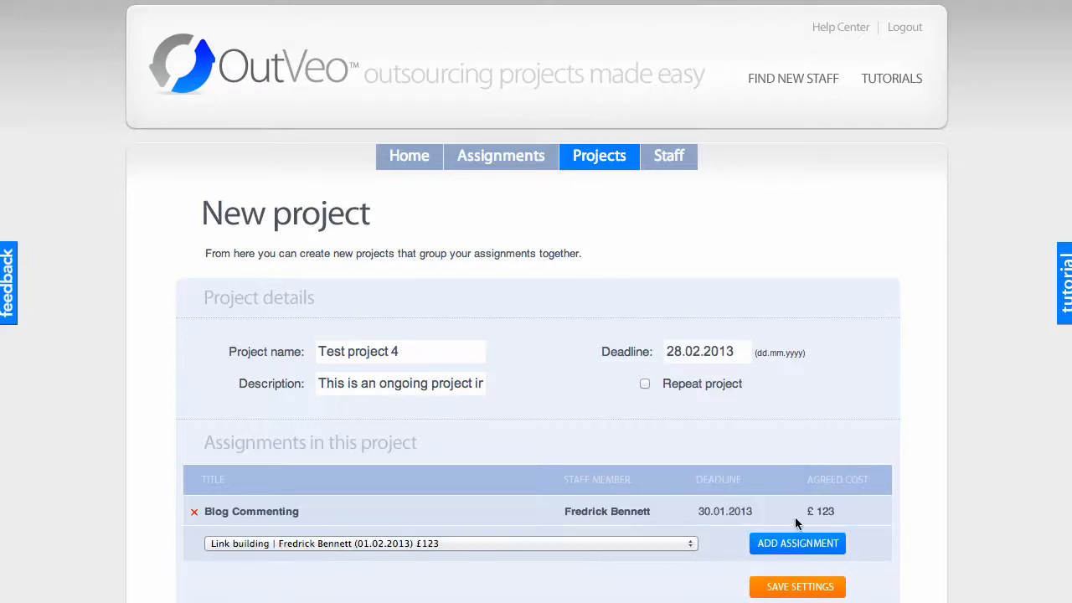
pyautogui.scroll(-3, 921, 501)
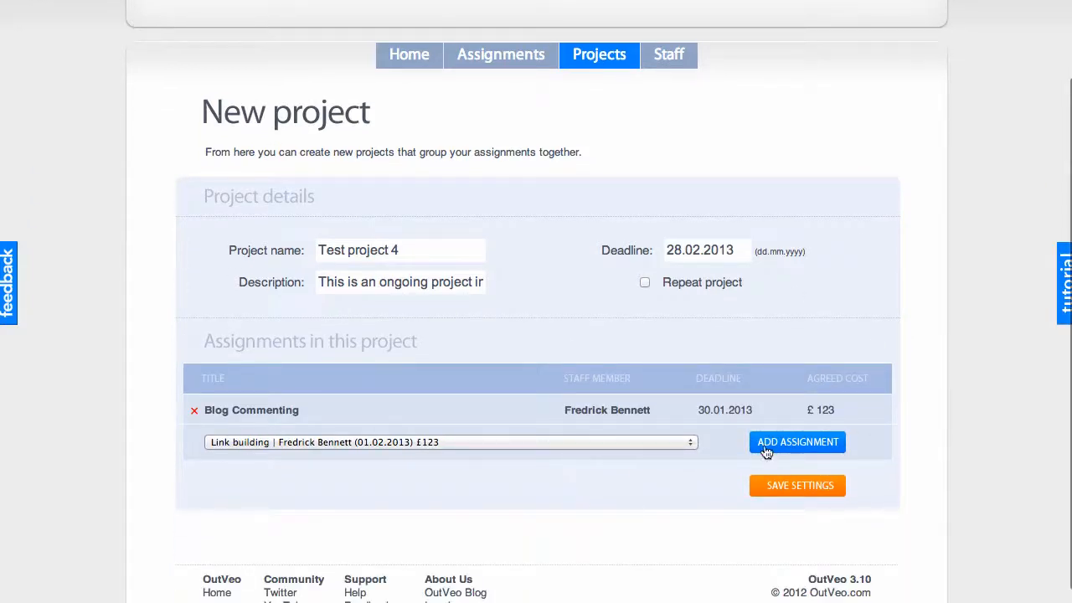
pyautogui.click(766, 444)
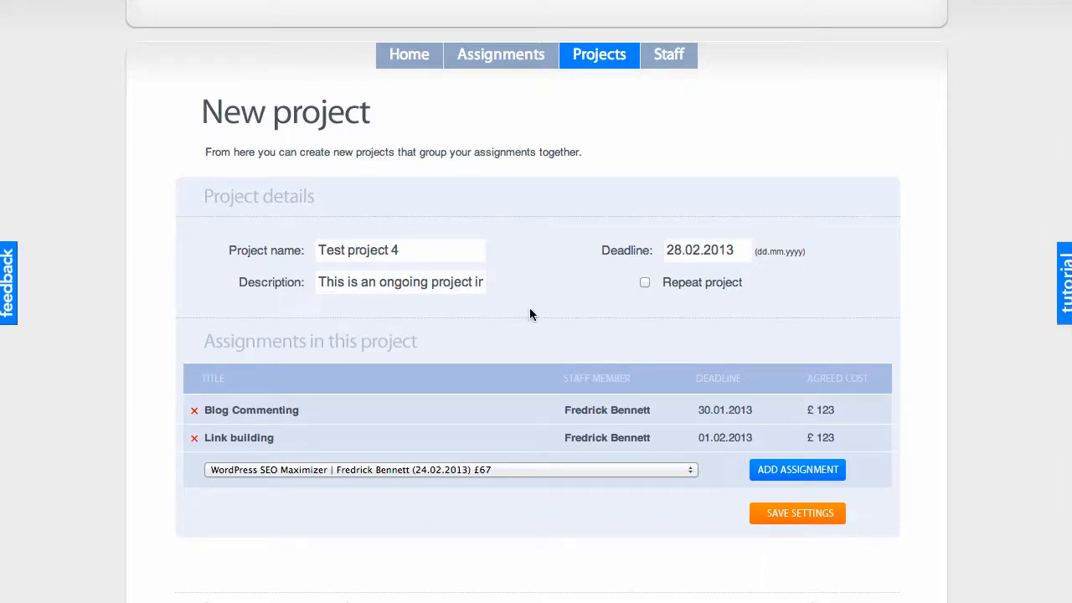
pyautogui.click(791, 521)
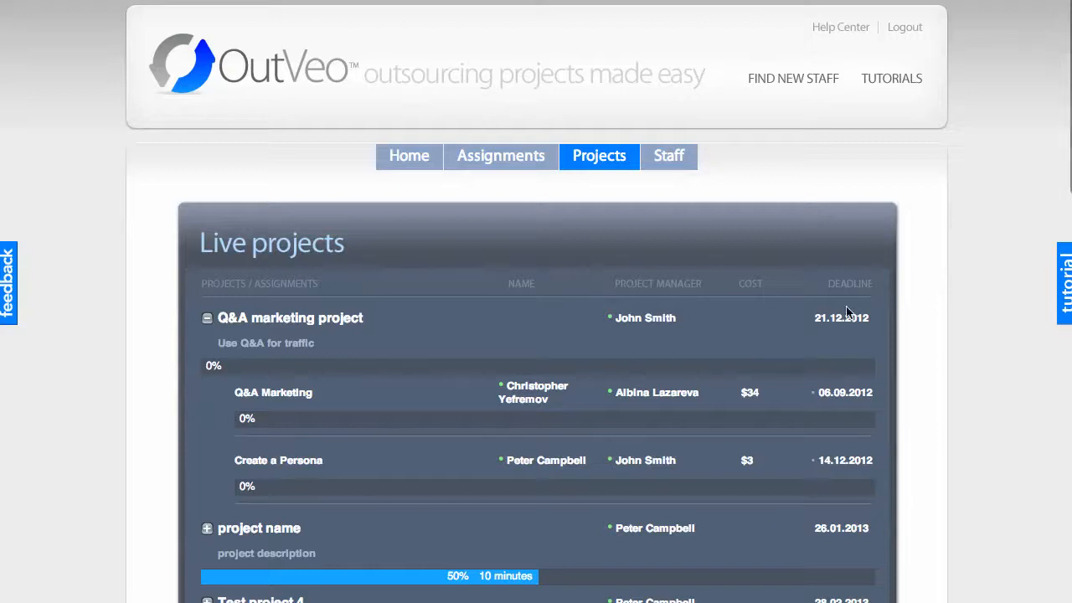
# Find Test project 4 among the live projects and open it to review its details and assignments
pyautogui.scroll(-3, 988, 342)
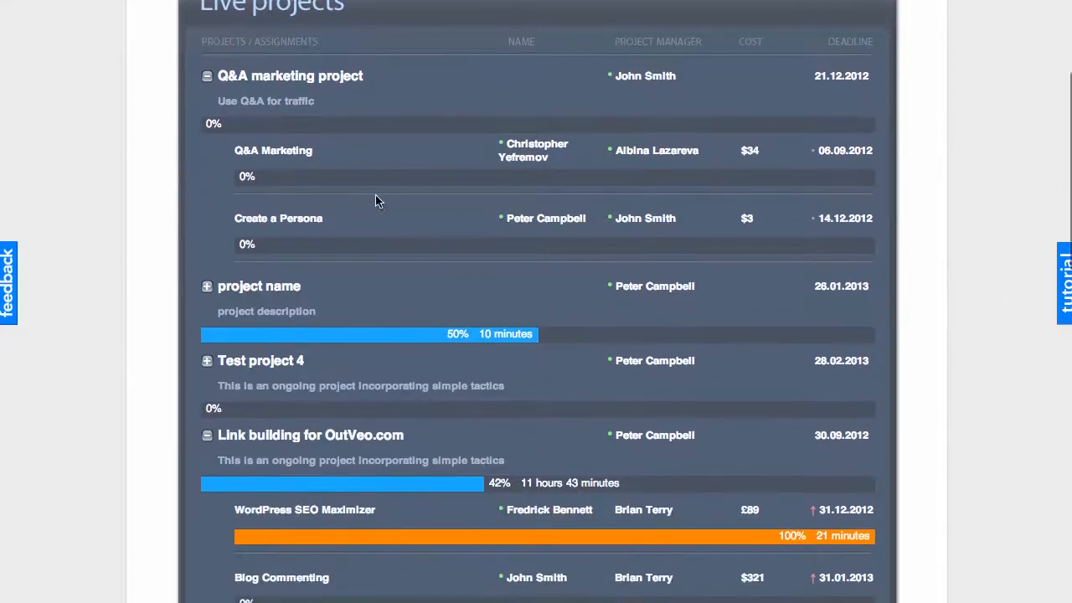
pyautogui.scroll(5, 335, 168)
pyautogui.scroll(-6, 698, 275)
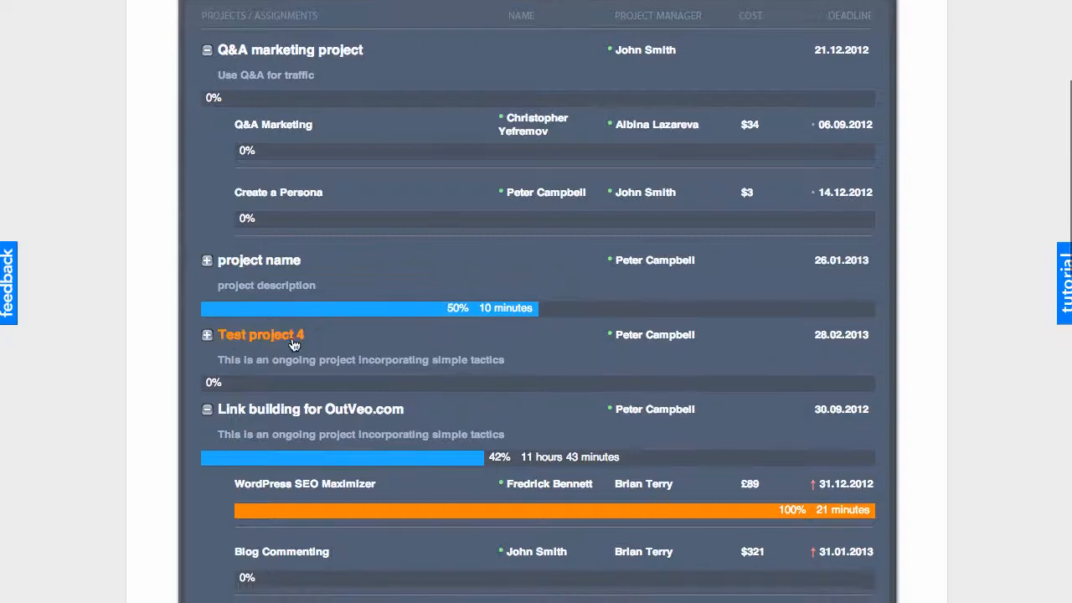
pyautogui.click(261, 339)
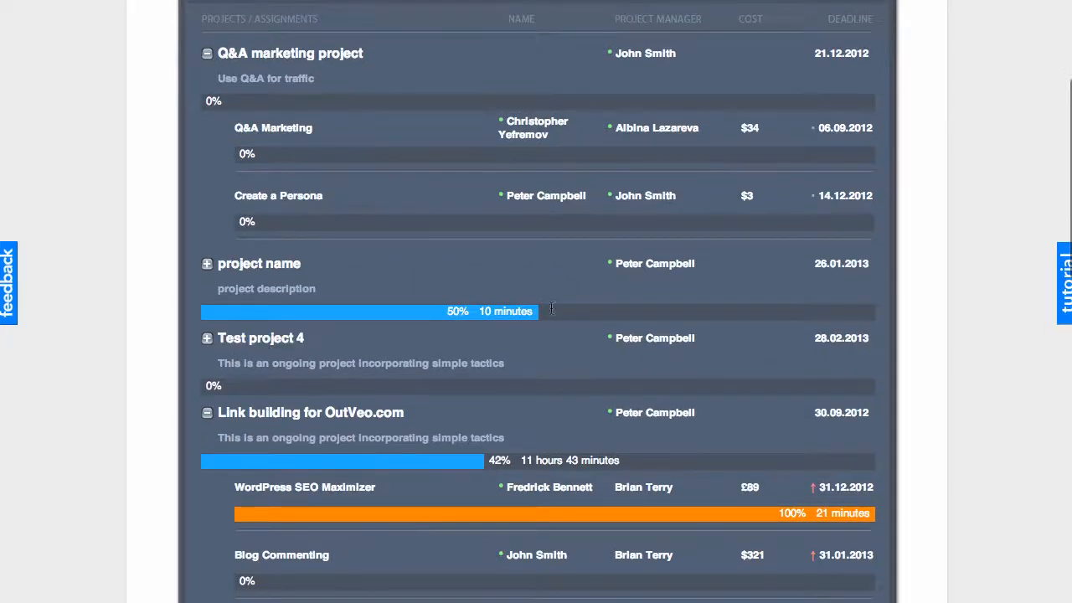
pyautogui.scroll(-5, 871, 311)
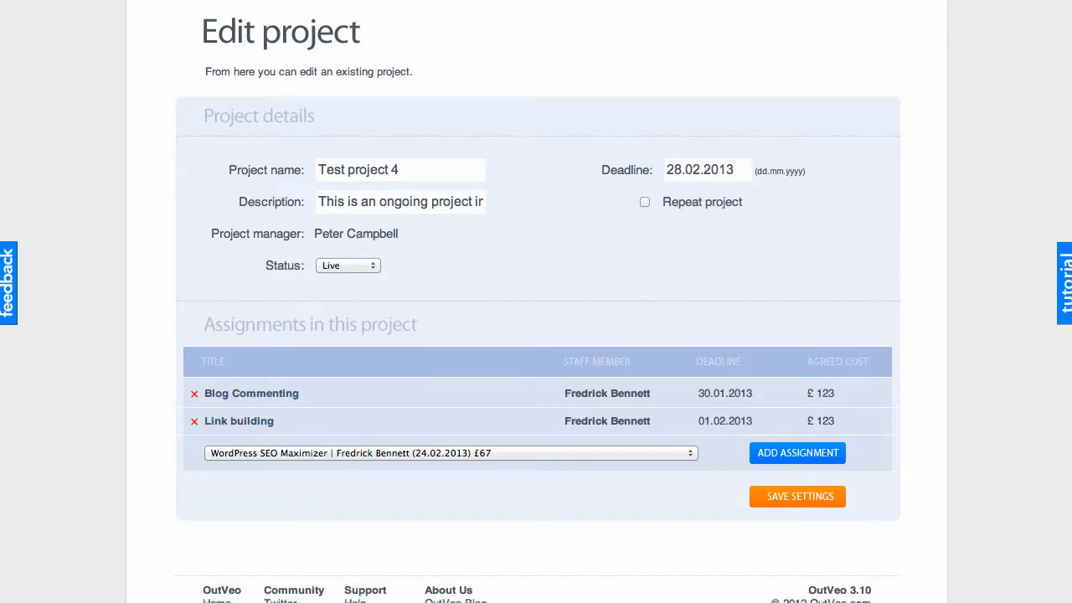
# Expand Test project 4 in the live projects list and review its assignments' staff, project managers, costs and deadlines
pyautogui.scroll(-2, 975, 359)
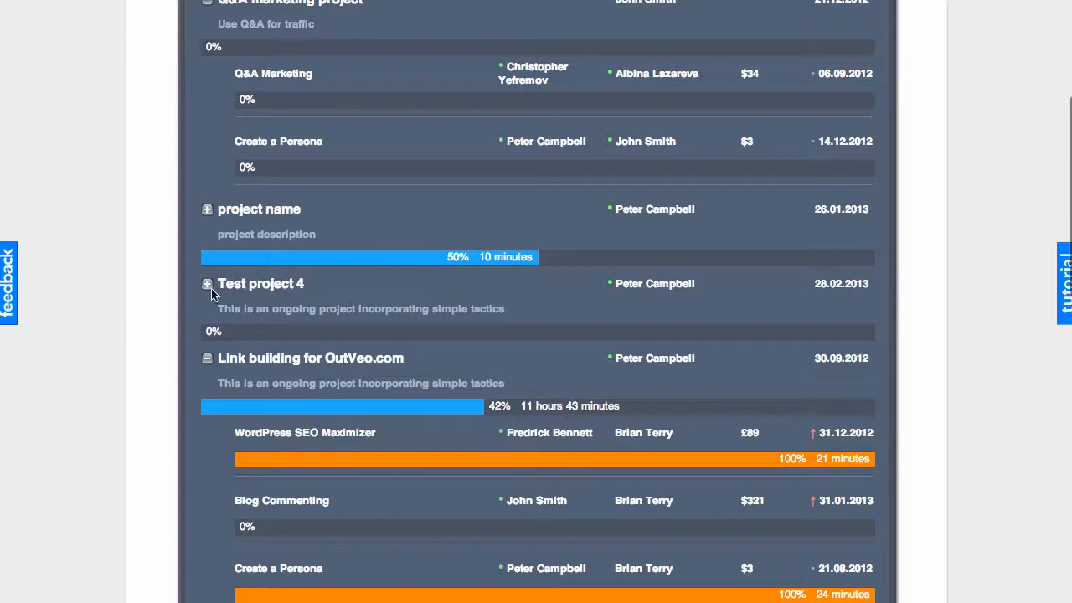
pyautogui.click(207, 286)
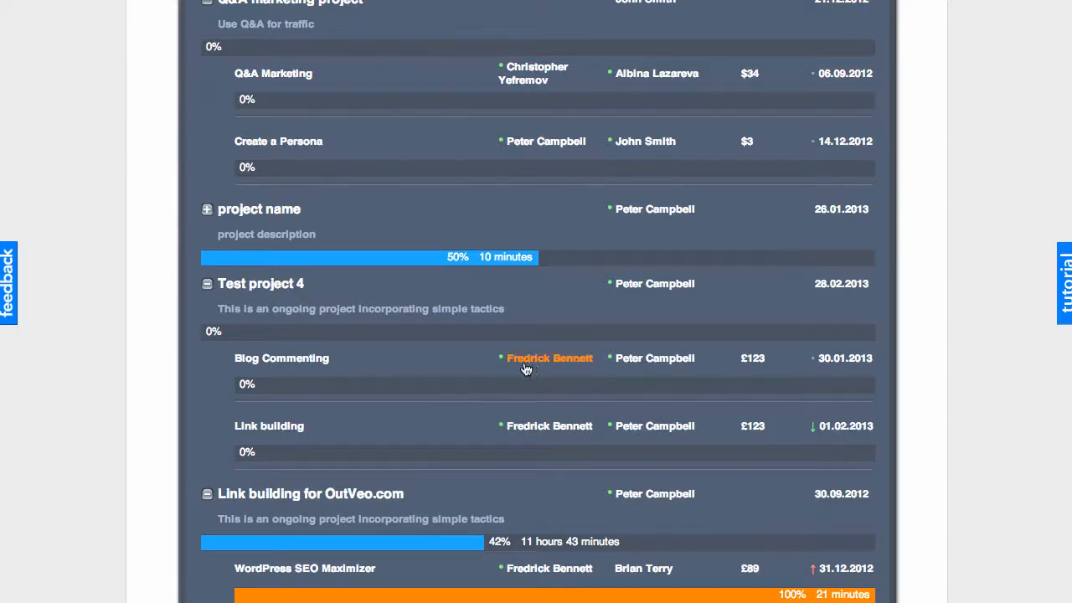
pyautogui.scroll(2, 692, 72)
pyautogui.scroll(2, 671, 84)
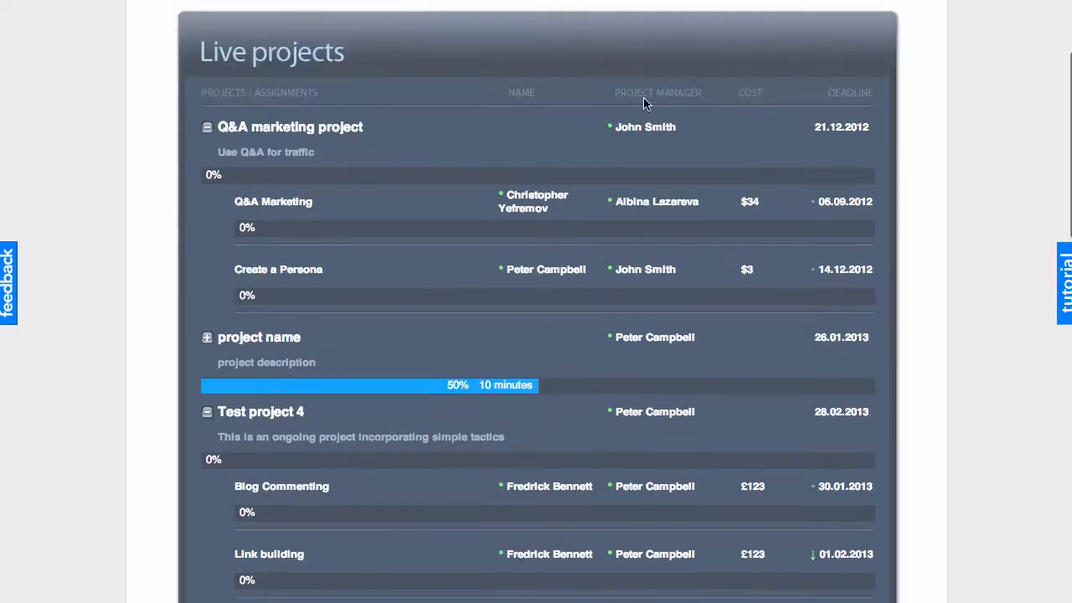
pyautogui.scroll(-3, 697, 440)
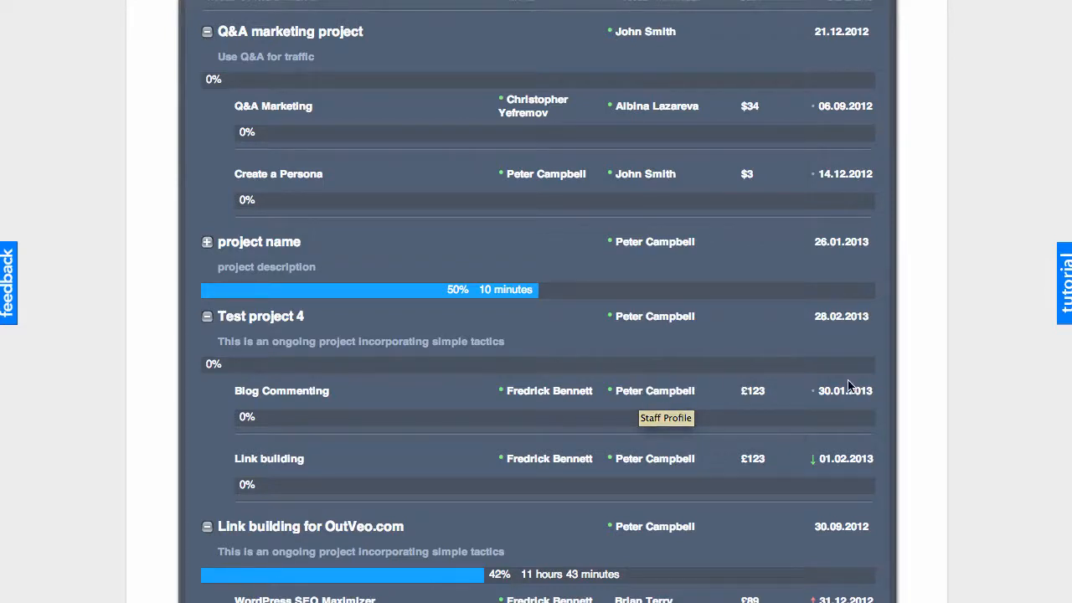
pyautogui.scroll(1, 898, 397)
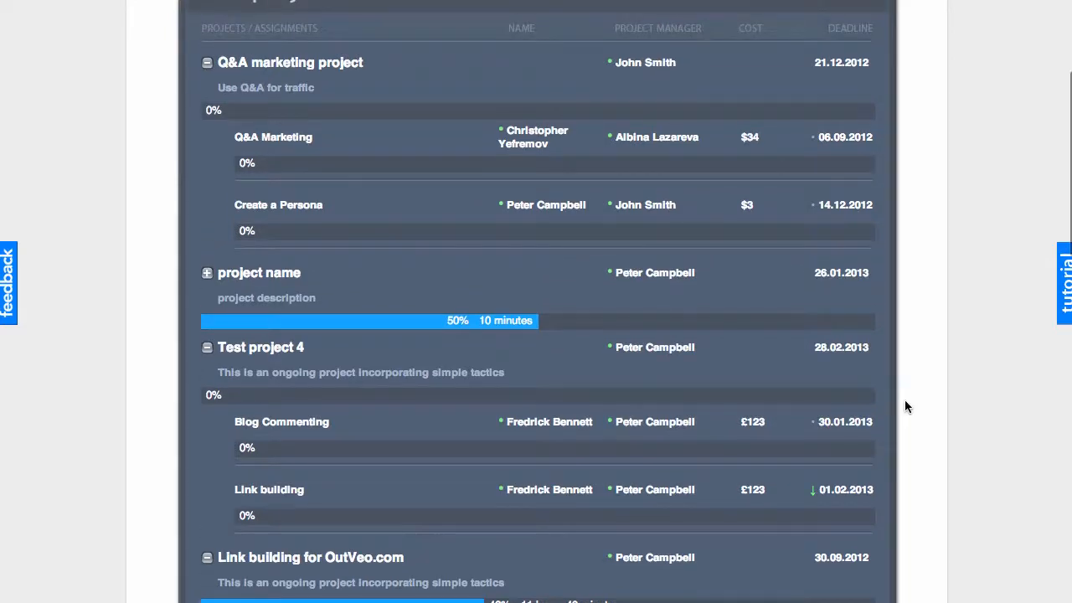
# Open another blank new project form
pyautogui.scroll(2, 905, 406)
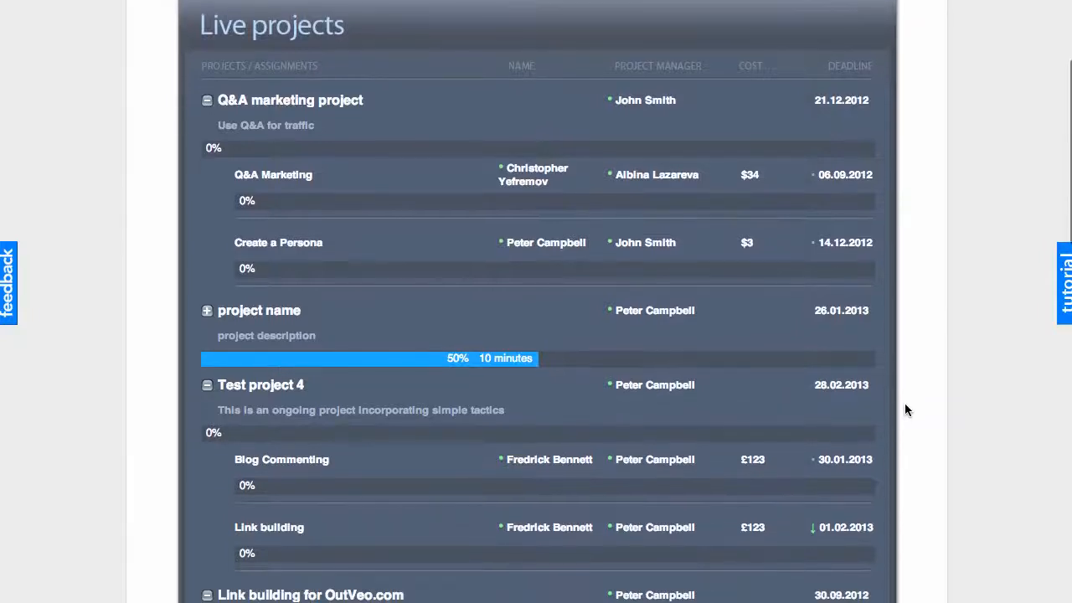
pyautogui.scroll(3, 905, 403)
pyautogui.moveTo(597, 156)
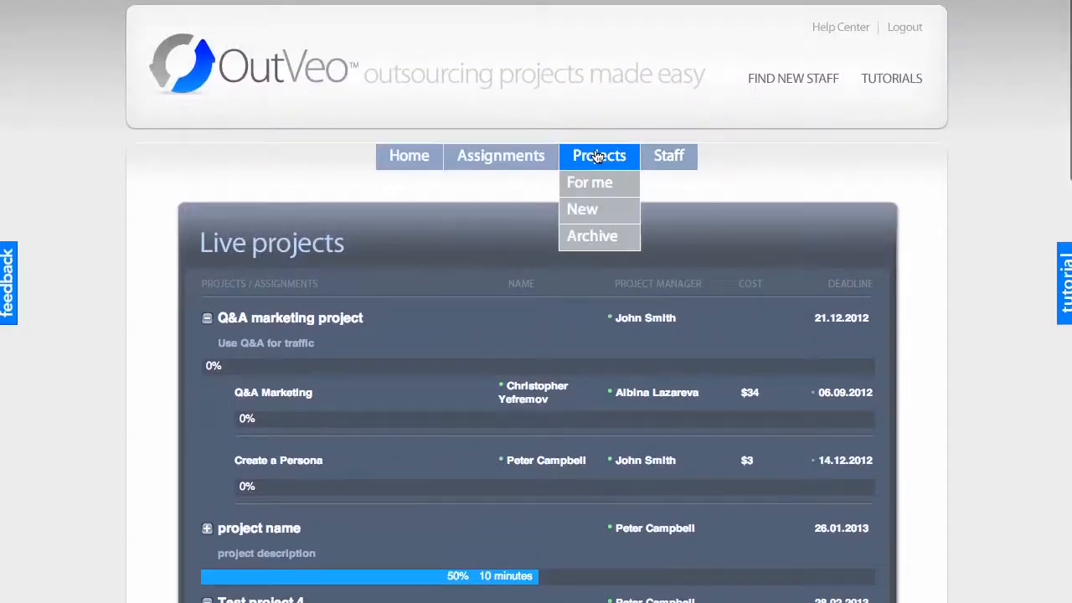
pyautogui.click(584, 212)
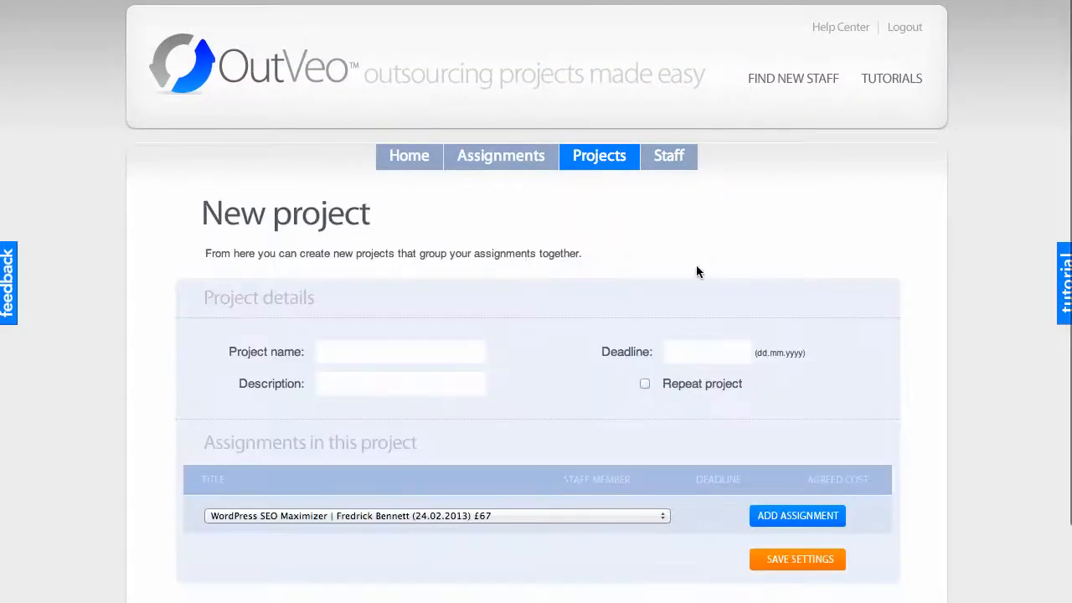